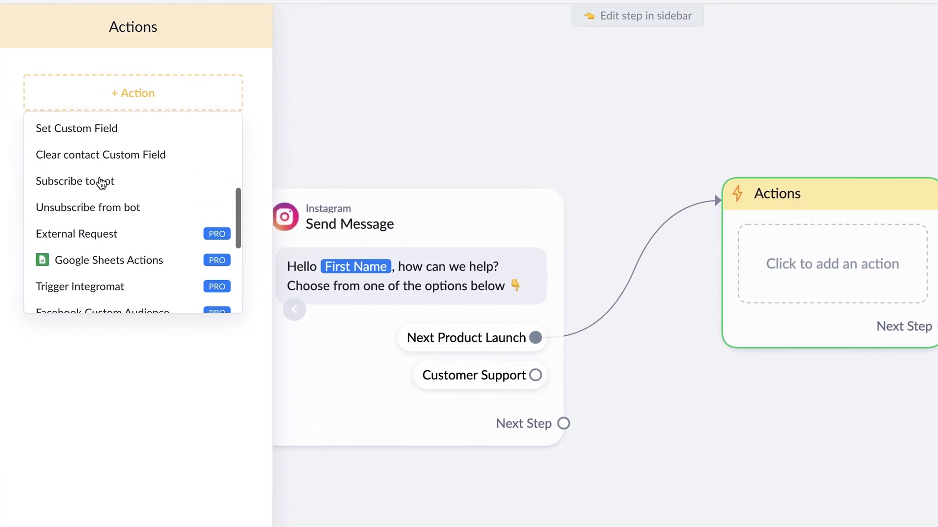
# Preview the finished flow and change the reply expiry interval from 23 to 5.
pyautogui.scroll(3, 105, 183)
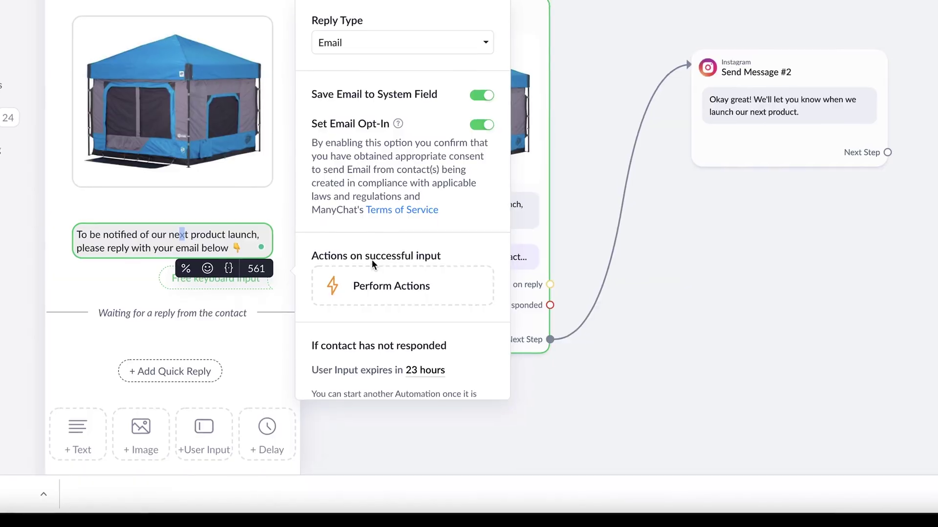
pyautogui.scroll(-3, 371, 260)
pyautogui.click(438, 270)
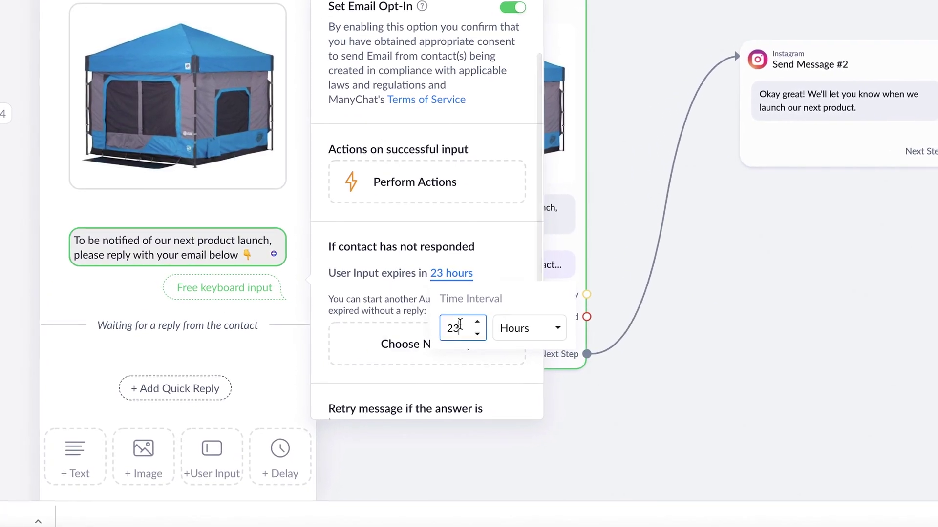
pyautogui.press('BackSpace')
pyautogui.press('BackSpace')
pyautogui.write('5')
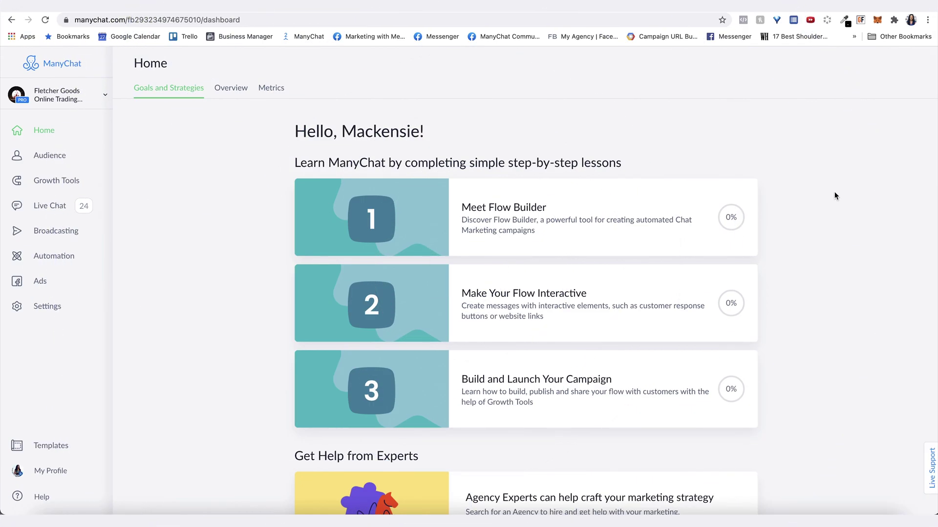
# Go to Settings > Instagram and edit the Default Reply flow, Default Reply Demo.
pyautogui.click(29, 311)
pyautogui.click(165, 227)
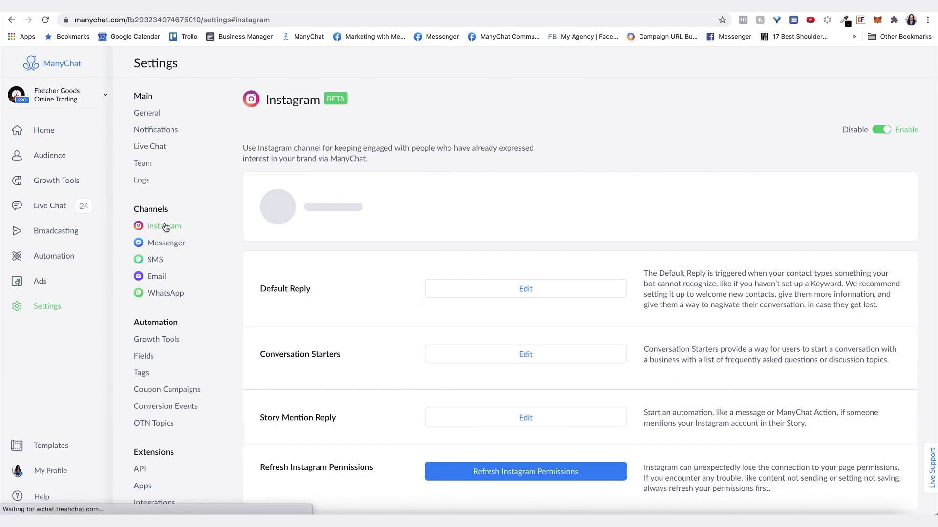
pyautogui.click(510, 289)
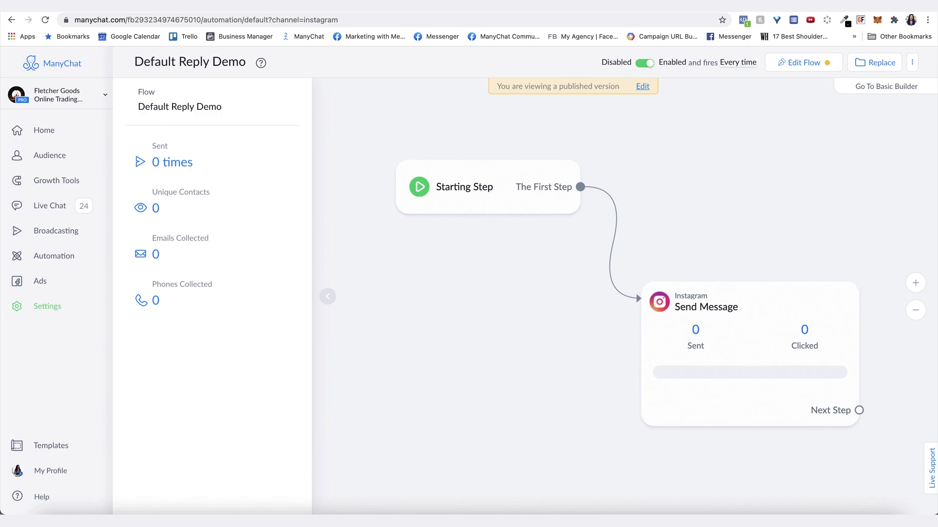
# Switch the flow into editing and give the message a 'Next Product Launch' quick reply.
pyautogui.click(641, 86)
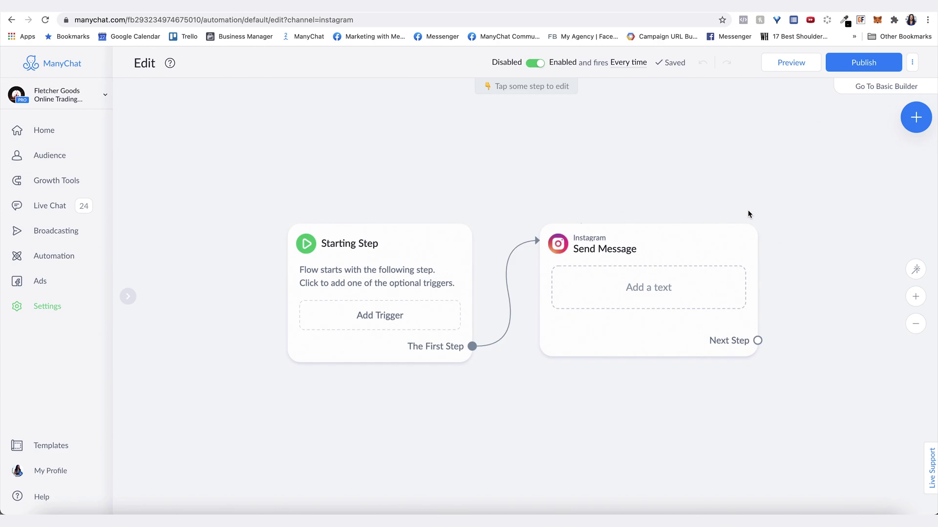
pyautogui.click(596, 294)
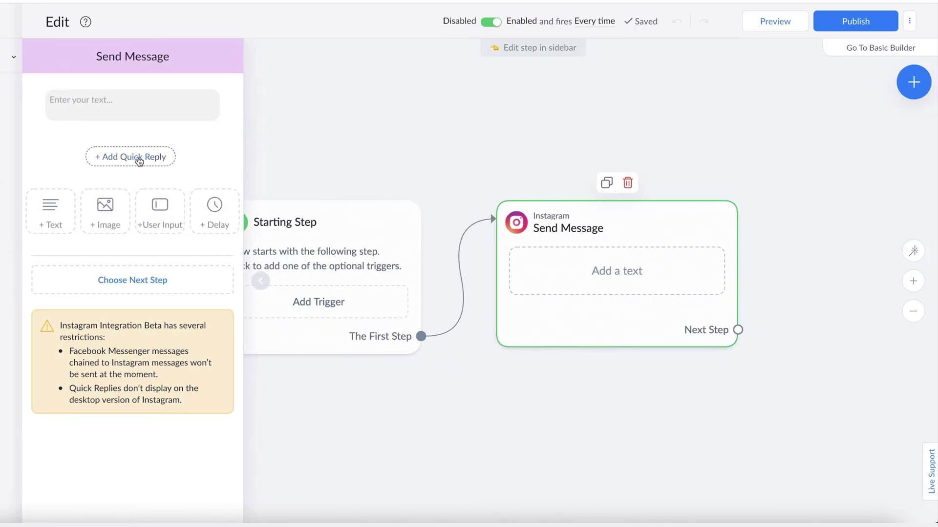
pyautogui.click(139, 161)
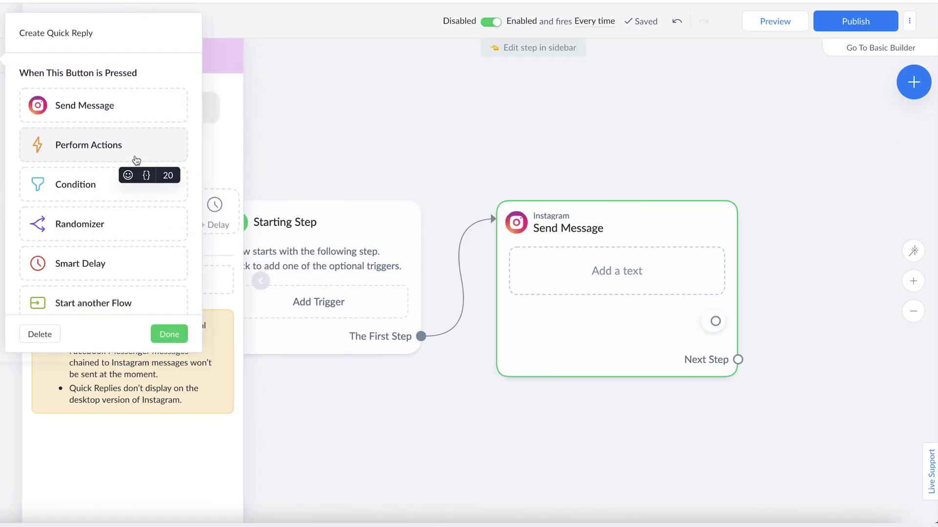
pyautogui.write('Next Product Launch')
pyautogui.click(59, 165)
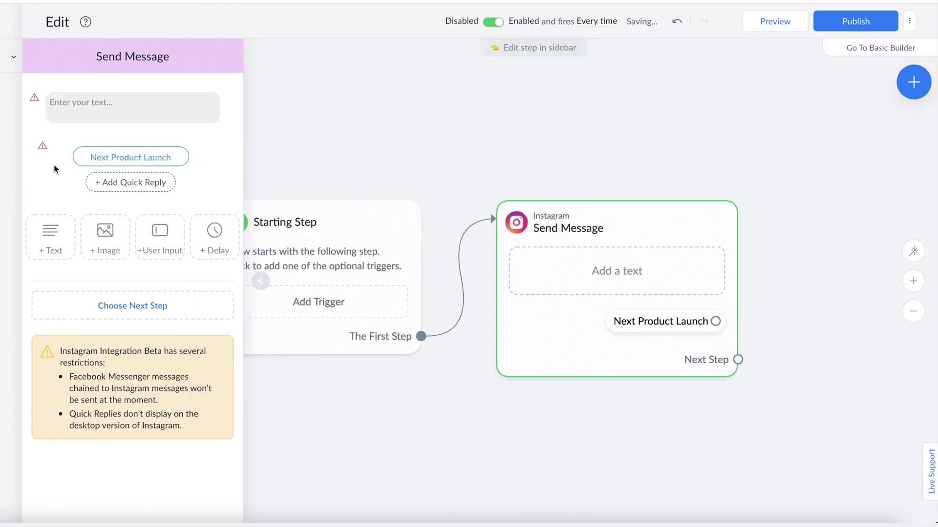
# Add a second quick reply and write 'Hello {First Name}, how can we help? Choose from one of the options below'.
pyautogui.click(144, 183)
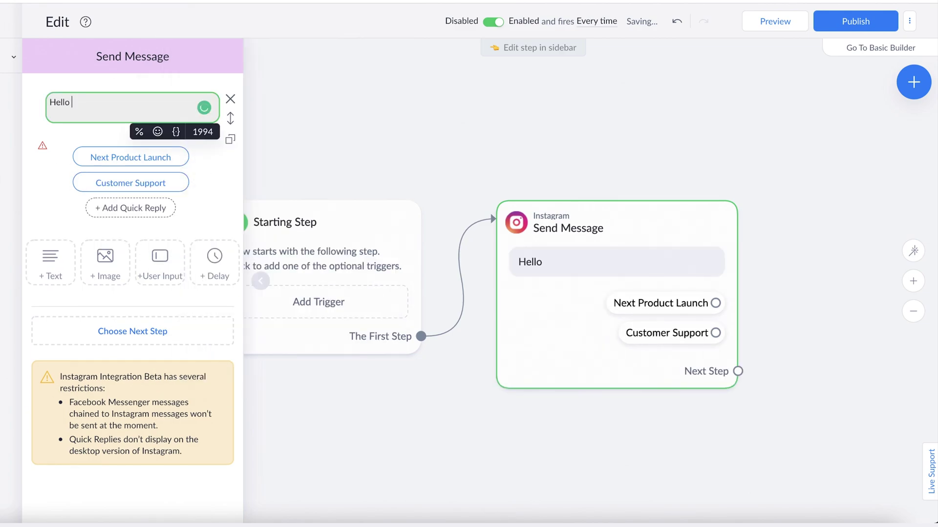
pyautogui.write('{first')
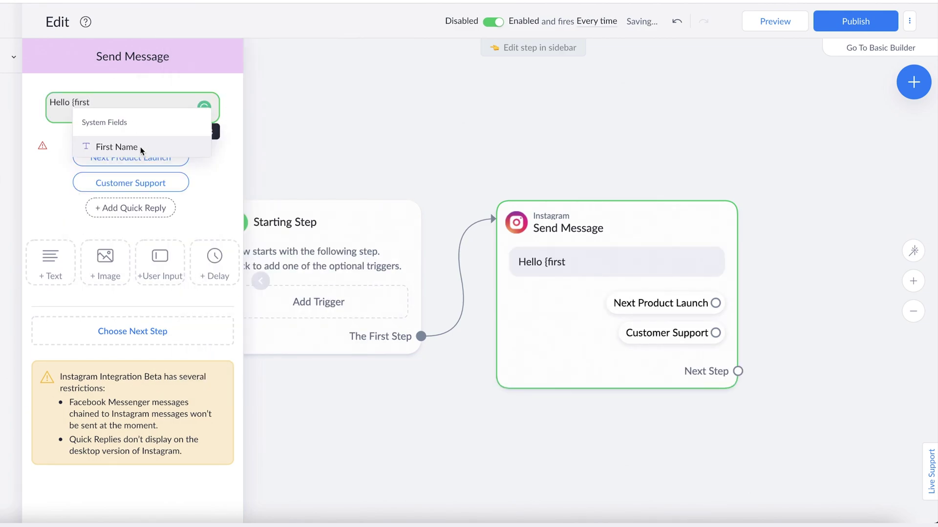
pyautogui.click(141, 147)
pyautogui.write(', how can we help?')
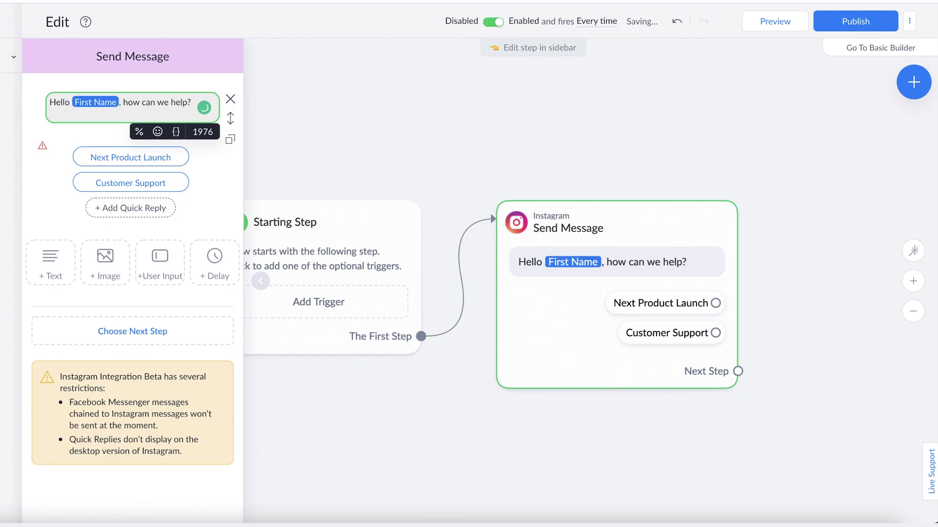
pyautogui.write(' Choose ')
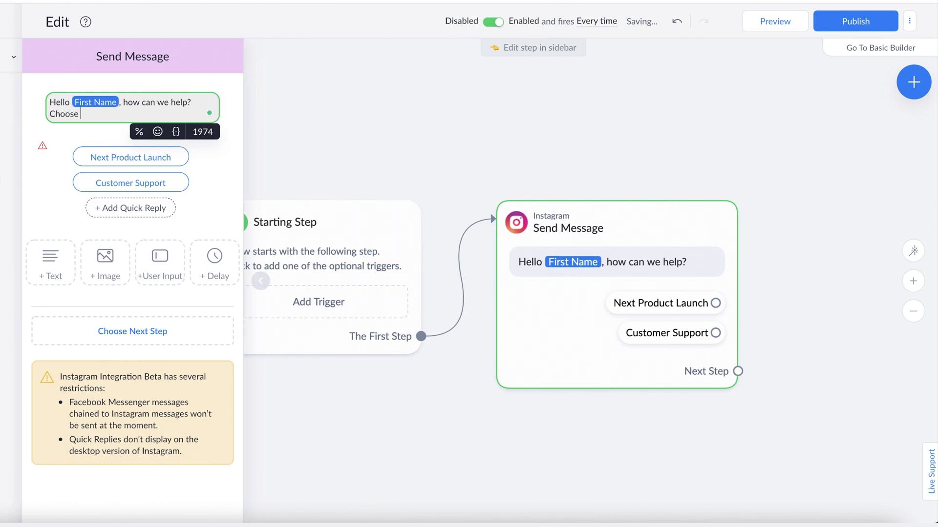
pyautogui.write('from one of the op')
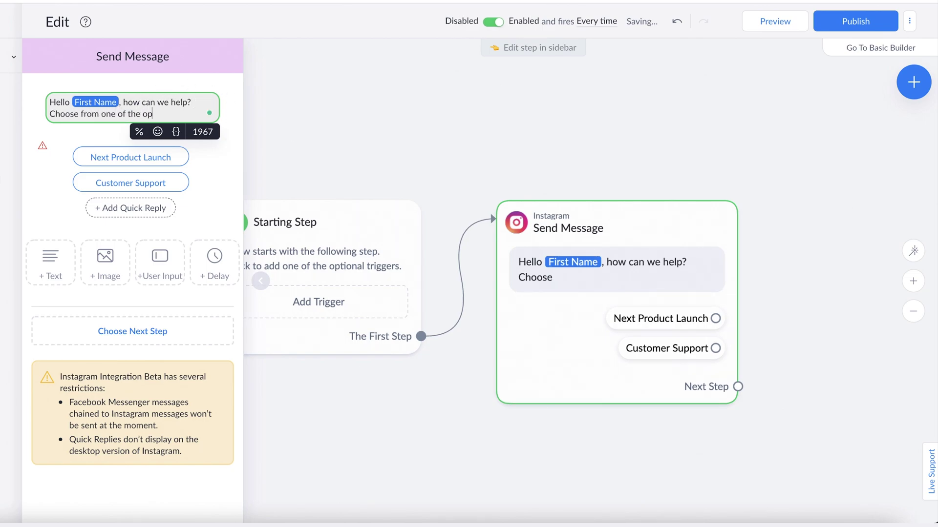
pyautogui.write('tions below')
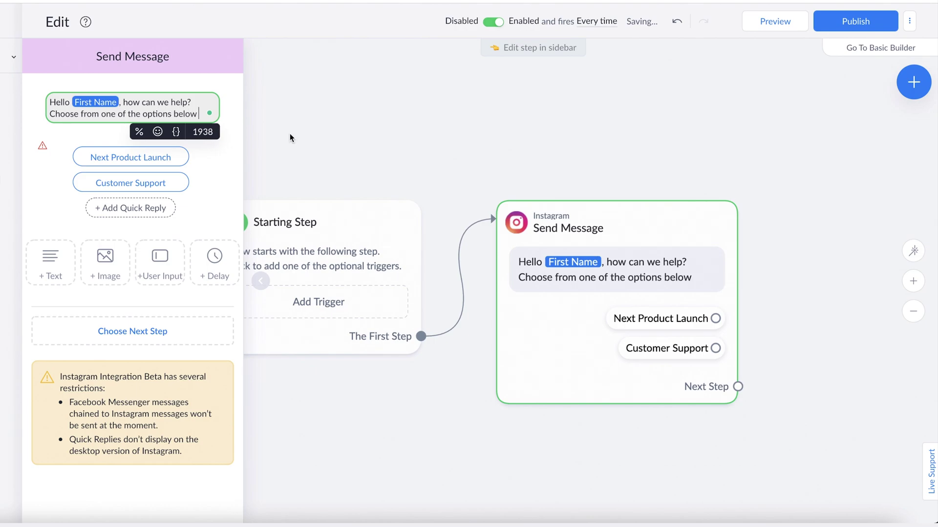
# End the greeting message with a 👇 emoji.
pyautogui.click(157, 131)
pyautogui.click(74, 222)
pyautogui.click(514, 159)
pyautogui.moveTo(514, 158); pyautogui.dragTo(295, 161)
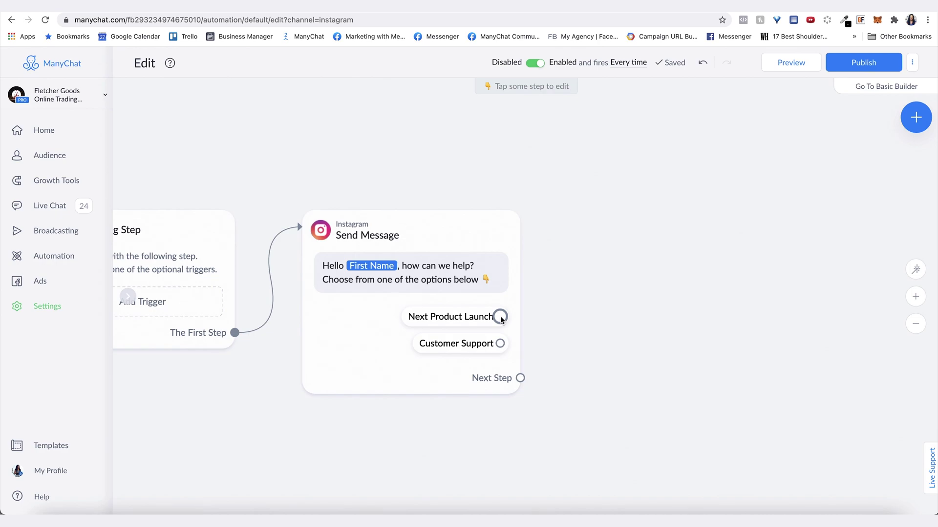
# Link Next Product Launch to an Actions step adding the new tag 'Interested in Launch'.
pyautogui.moveTo(500, 316); pyautogui.dragTo(633, 218)
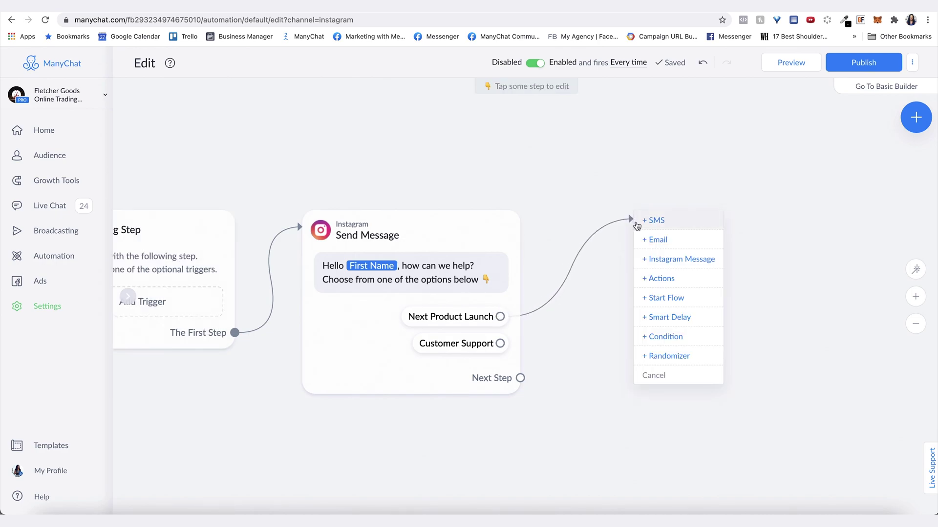
pyautogui.click(654, 279)
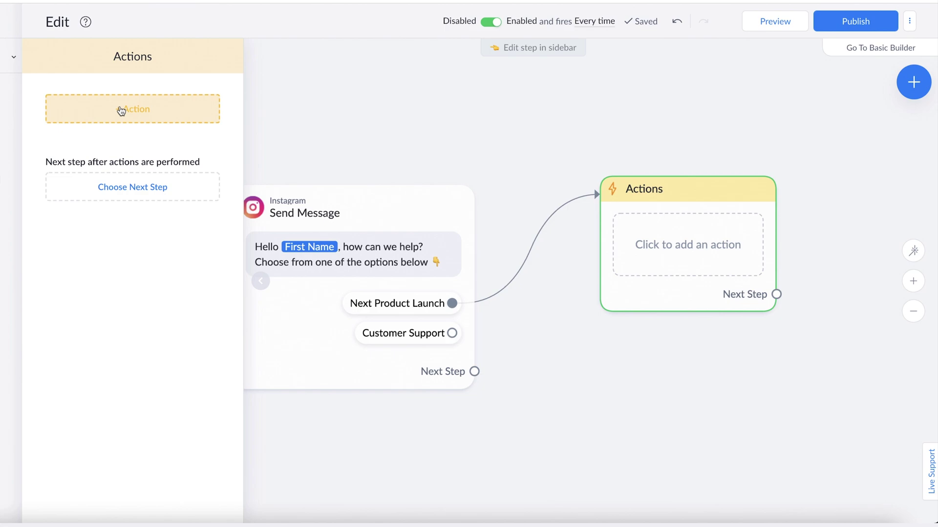
pyautogui.click(121, 110)
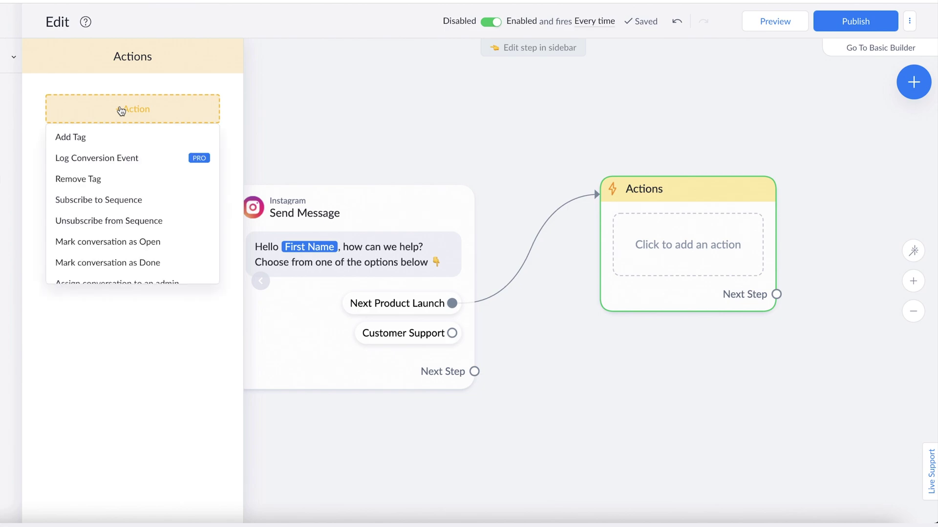
pyautogui.scroll(-5, 113, 196)
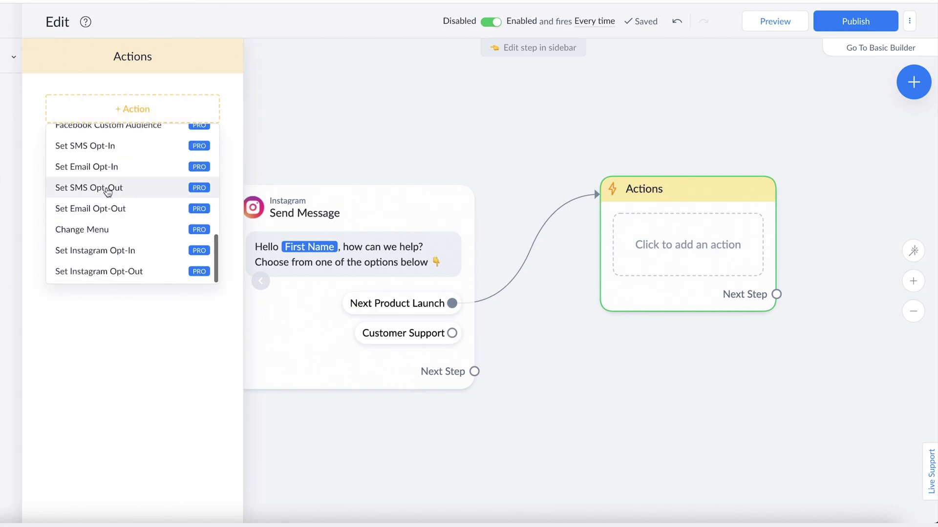
pyautogui.scroll(7, 105, 179)
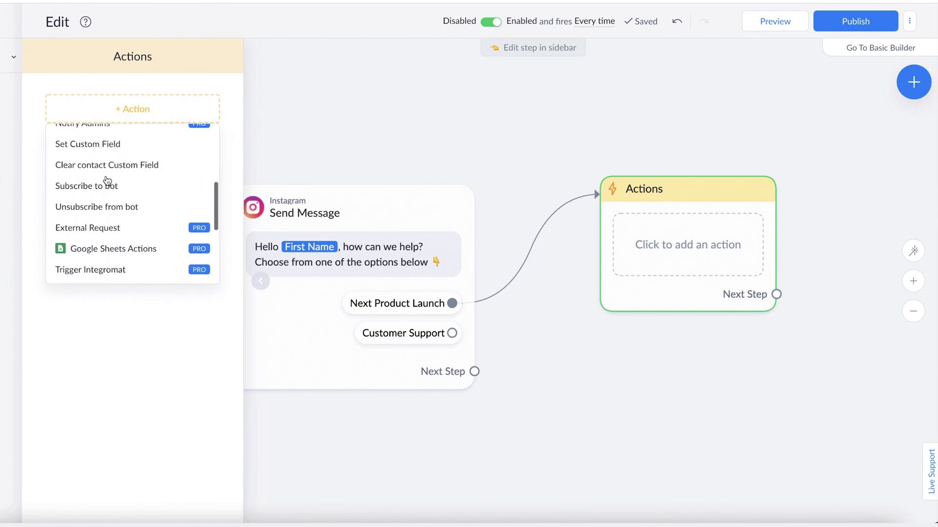
pyautogui.scroll(2, 106, 180)
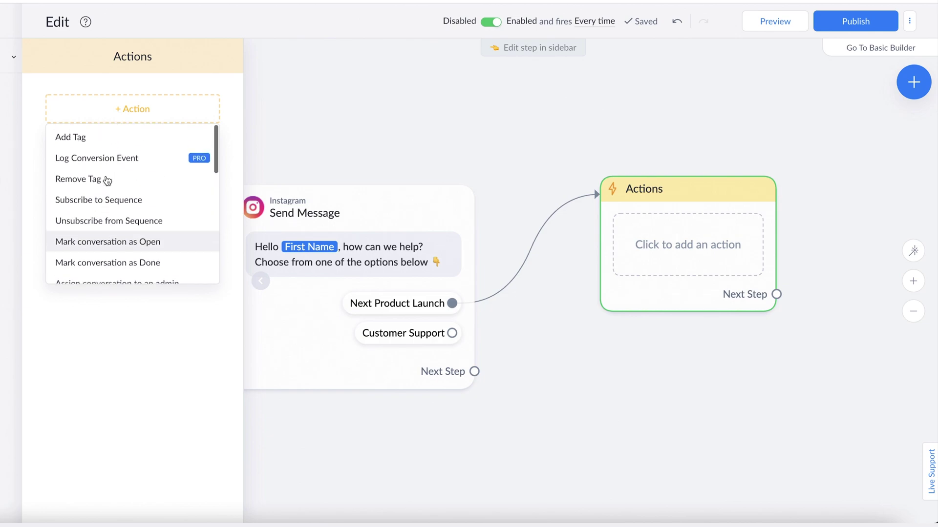
pyautogui.click(82, 137)
pyautogui.write('Interested in Launch')
pyautogui.press('Return')
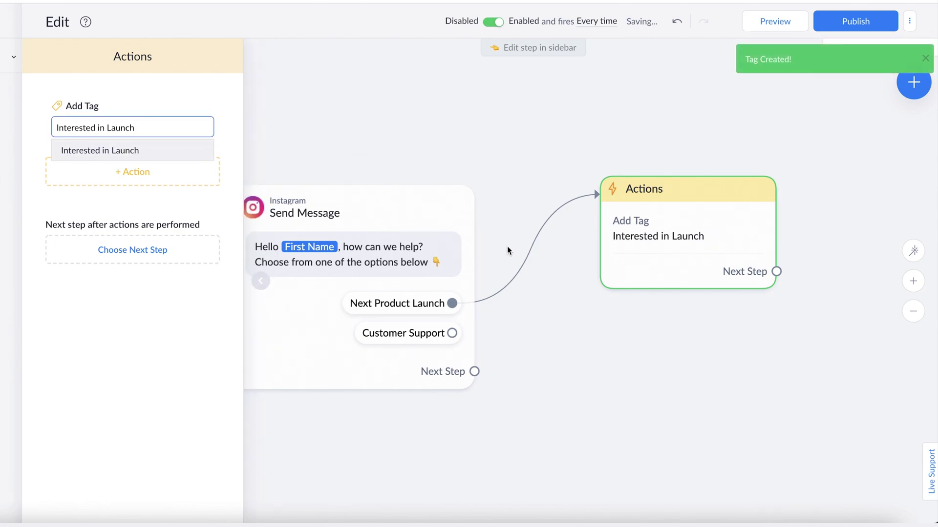
pyautogui.moveTo(672, 327); pyautogui.dragTo(533, 309)
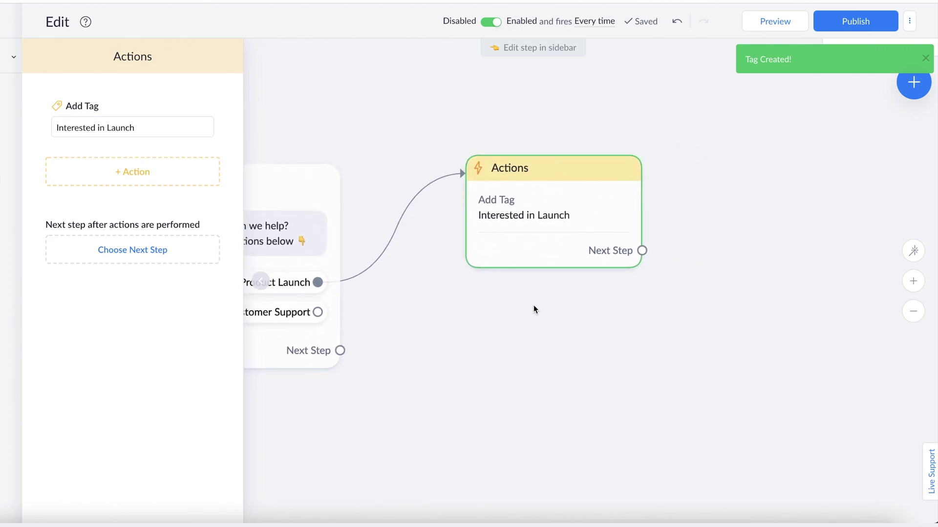
# Add a new Instagram message after the Actions step, topped with the tent image.
pyautogui.click(637, 249)
pyautogui.click(721, 168)
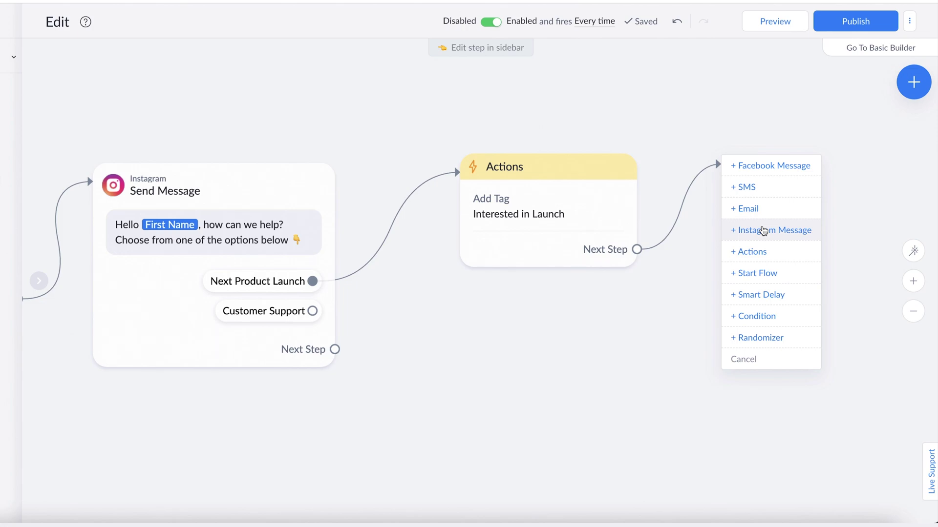
pyautogui.click(763, 231)
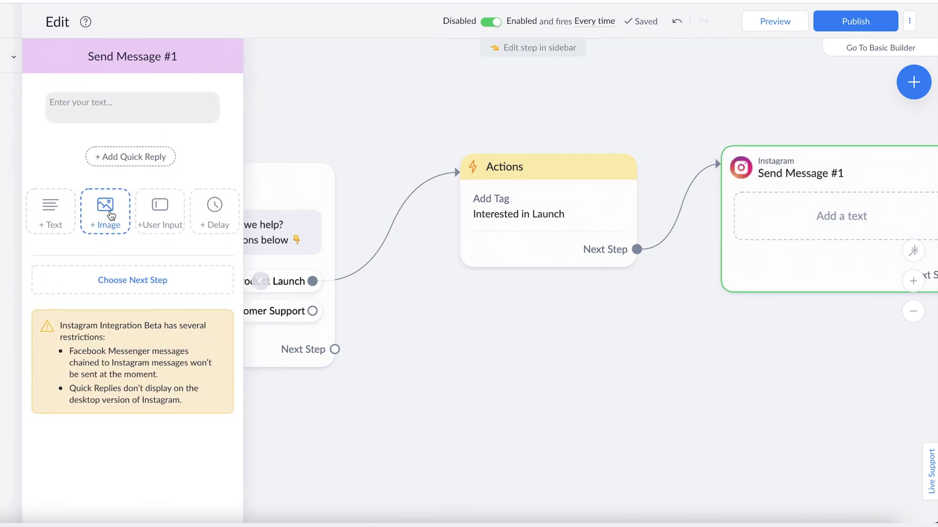
pyautogui.click(106, 211)
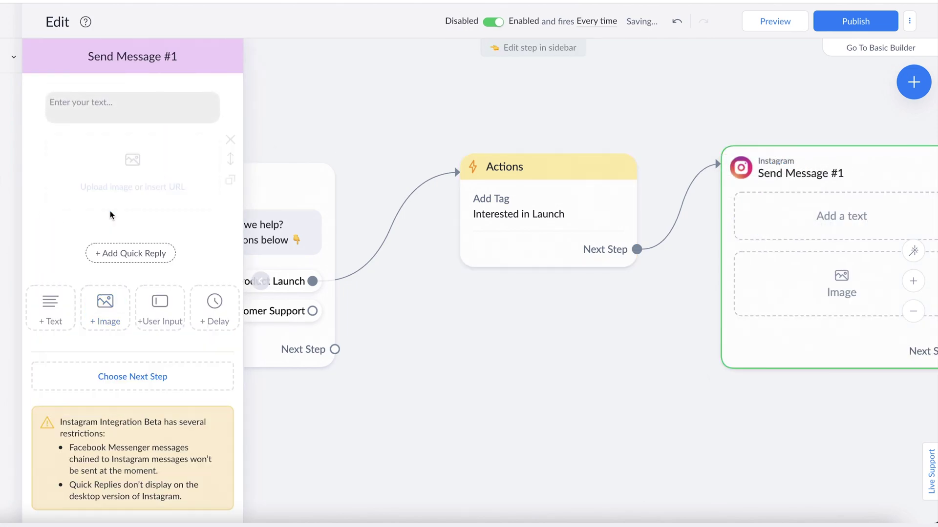
pyautogui.click(232, 168)
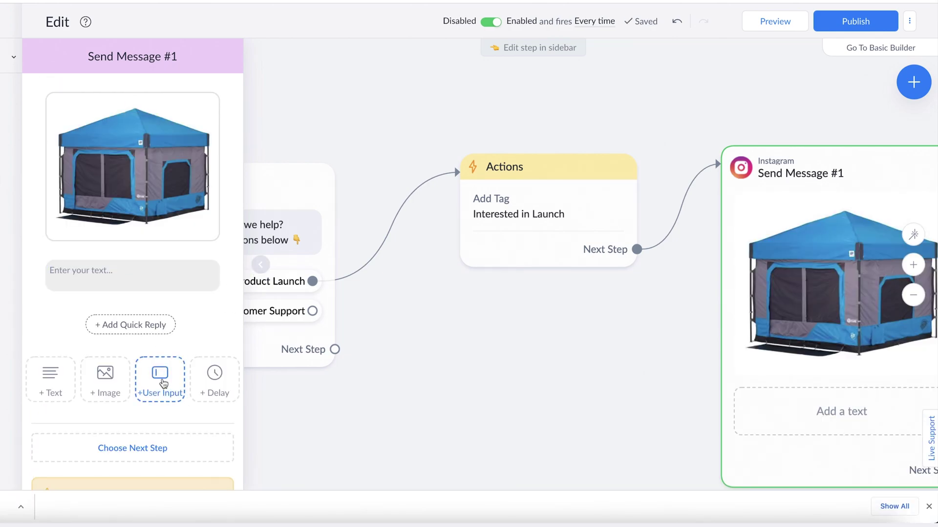
# Ask 'To be notified of our next product launch, please reply with your email below 👇', expecting an Email reply.
pyautogui.click(161, 382)
pyautogui.click(231, 267)
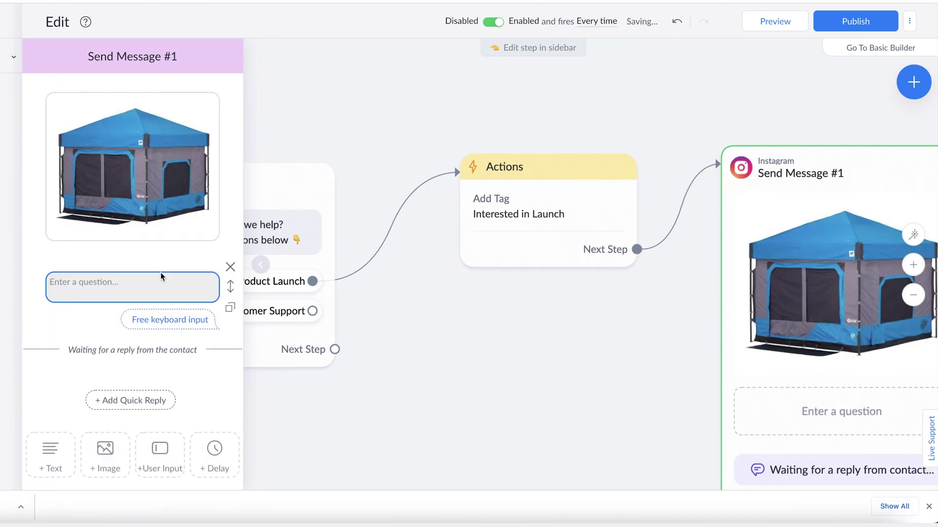
pyautogui.click(153, 282)
pyautogui.write('To be notified of our next product laun')
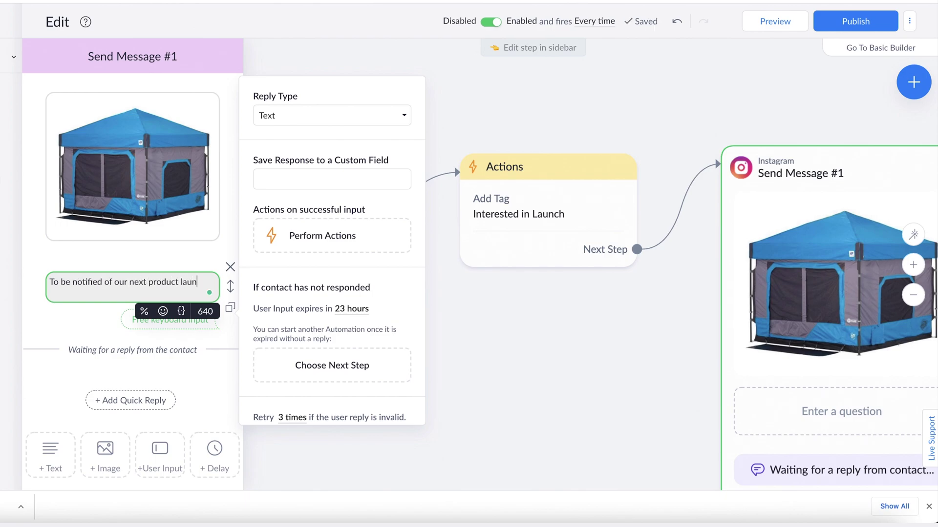
pyautogui.write('ch, please reply with your email below')
pyautogui.click(163, 311)
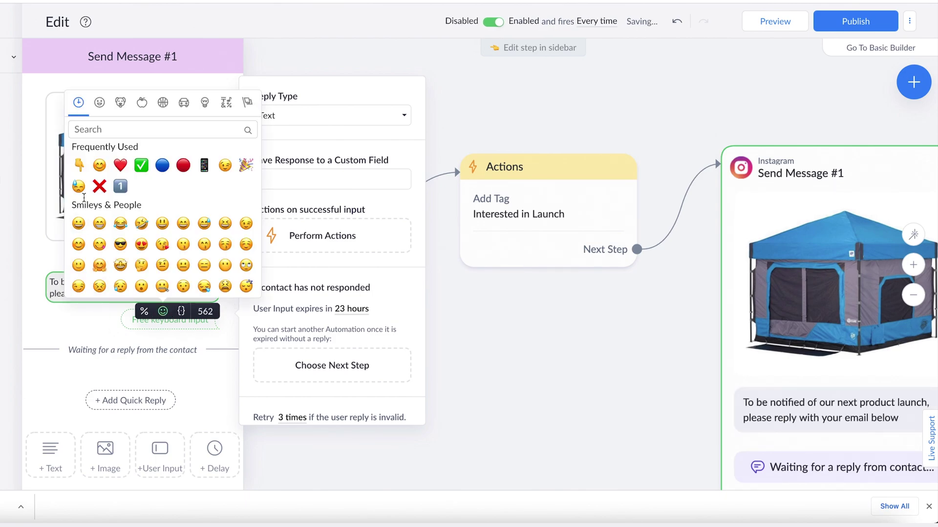
pyautogui.click(79, 166)
pyautogui.click(318, 113)
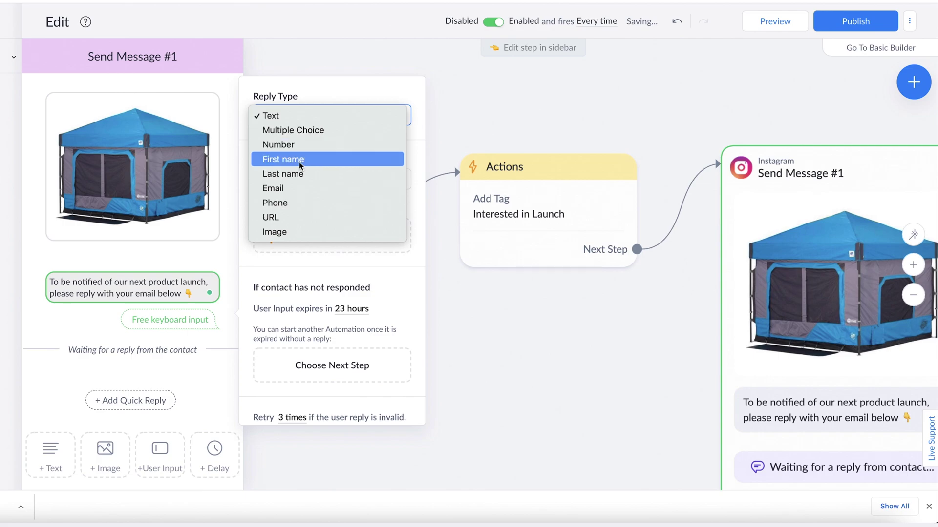
pyautogui.click(295, 188)
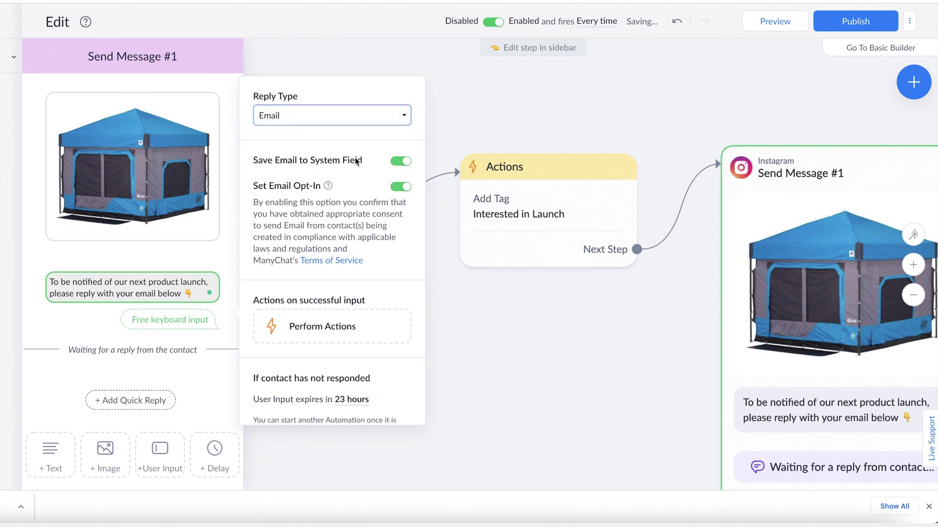
# Follow Send Message #1 with a message saying 'Okay great! We'll let you know when we launch our next product.'.
pyautogui.click(429, 373)
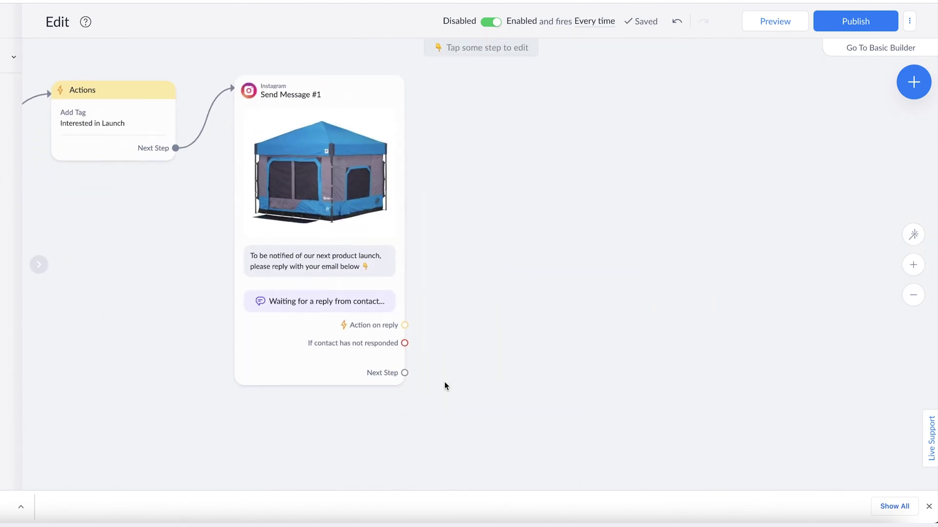
pyautogui.click(404, 343)
pyautogui.click(527, 135)
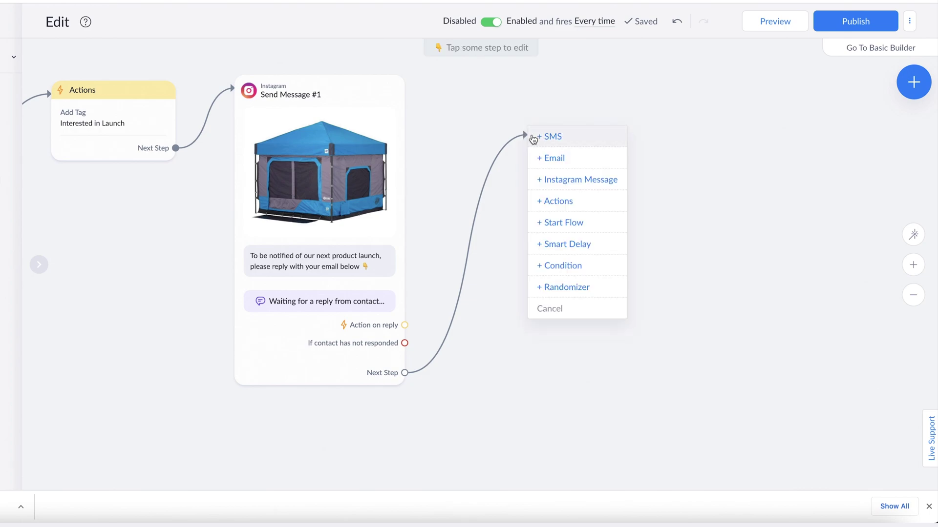
pyautogui.click(566, 180)
pyautogui.click(114, 106)
pyautogui.write('Okay grea')
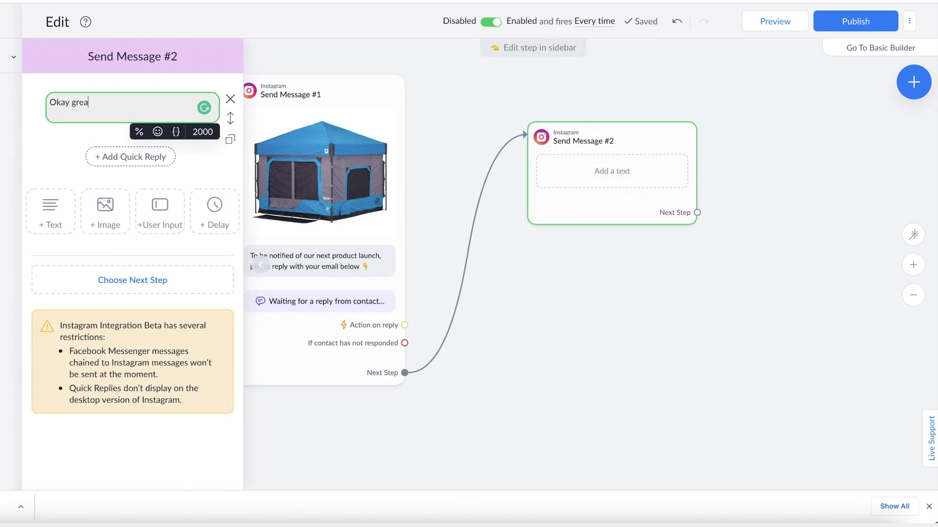
pyautogui.write("t! We'll let you know when we launch our next product.")
pyautogui.click(323, 349)
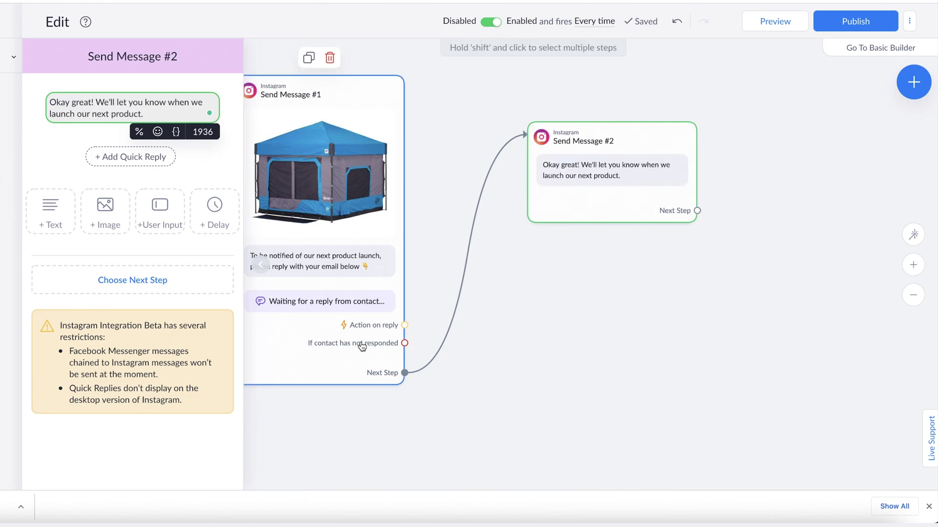
pyautogui.moveTo(336, 271)
# Shorten Send Message #1's email reply expiry from 23 to 5 hours and drag out its not-responded branch.
pyautogui.click(336, 271)
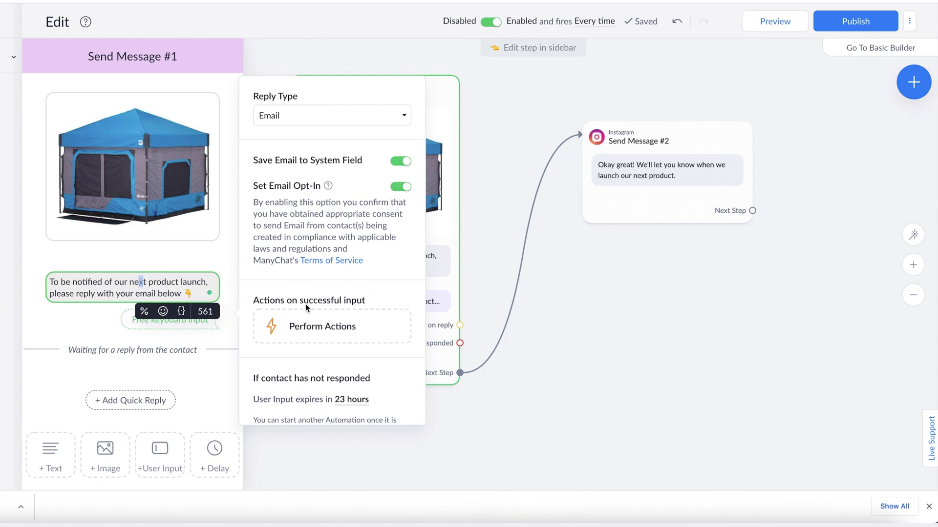
pyautogui.scroll(-3, 306, 304)
pyautogui.click(348, 310)
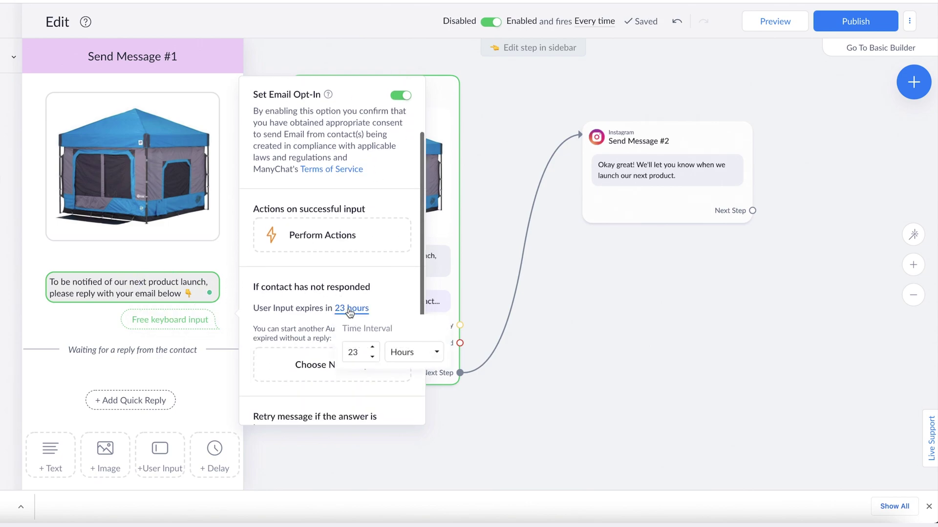
pyautogui.doubleClick(358, 345)
pyautogui.write('5')
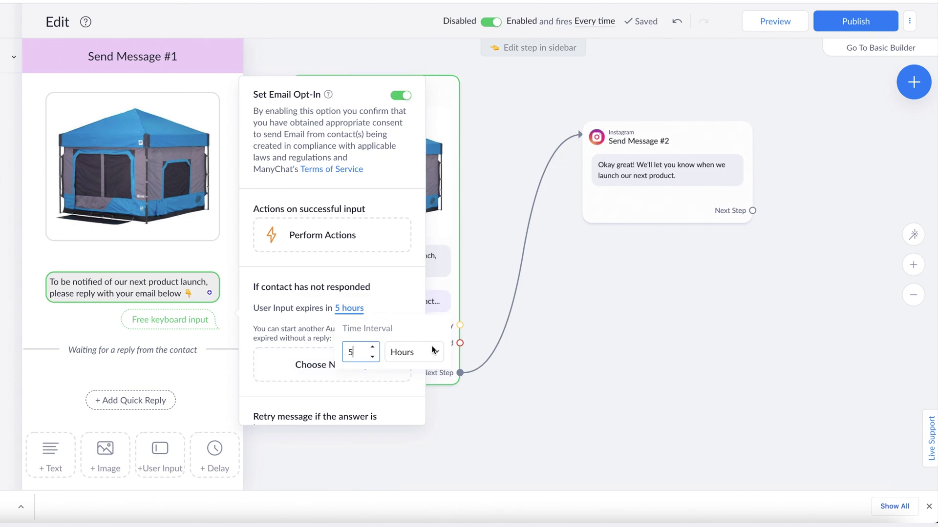
pyautogui.click(461, 441)
pyautogui.moveTo(460, 342); pyautogui.dragTo(550, 393)
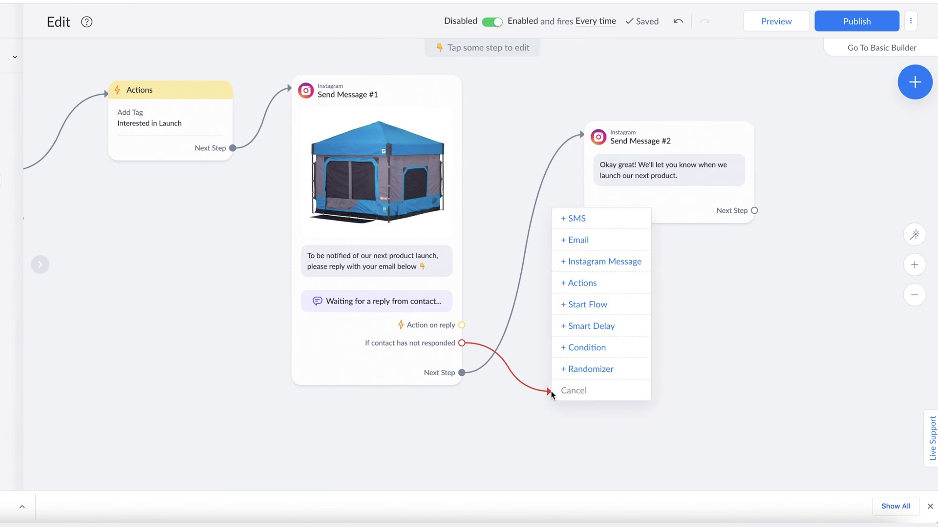
# Add a follow-up 'Hello First Name, were you still interested…' with quick replies 'Yes I want to know!' and 'No thanks'.
pyautogui.click(601, 261)
pyautogui.click(118, 109)
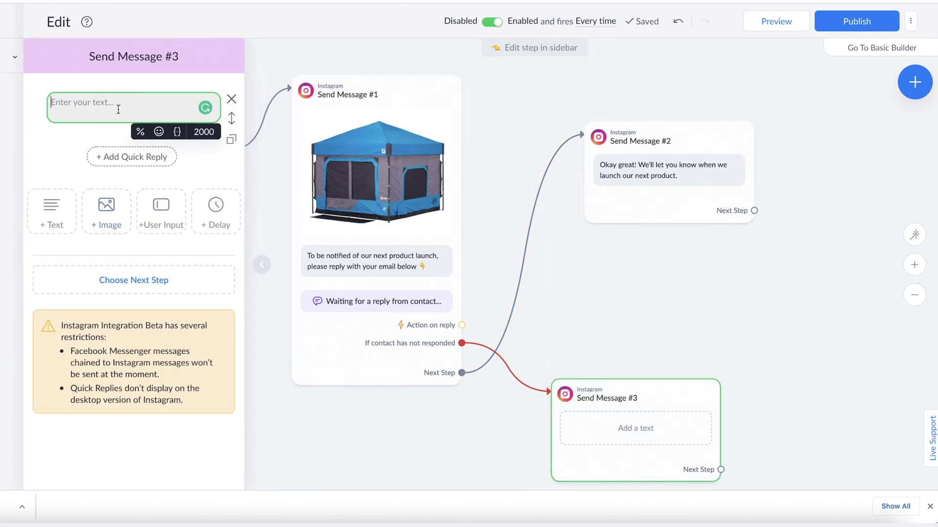
pyautogui.write('Hello First Name, were you sti')
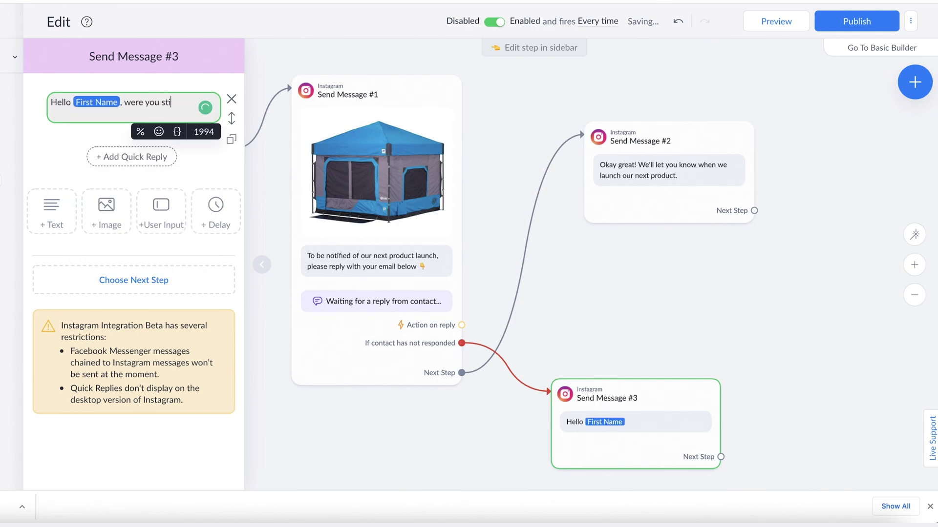
pyautogui.write('ll interested in being the first to know when our product launches?')
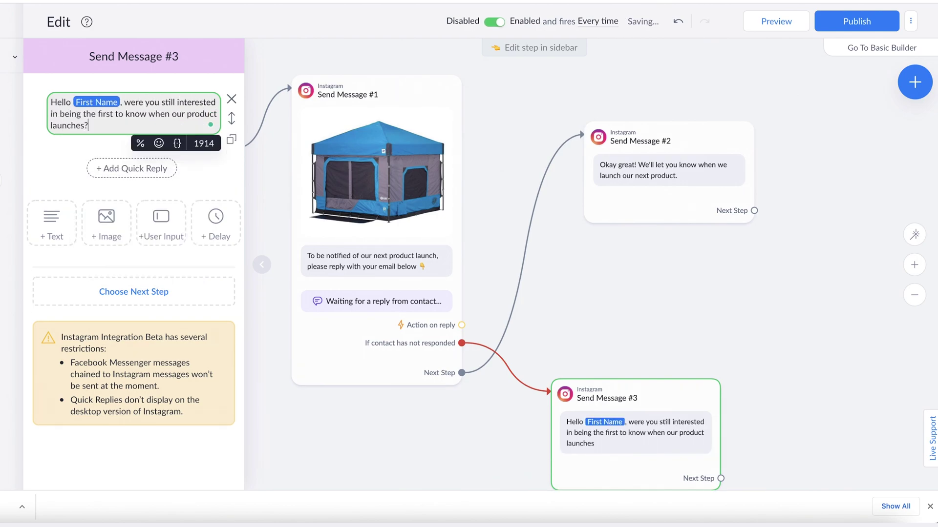
pyautogui.click(131, 168)
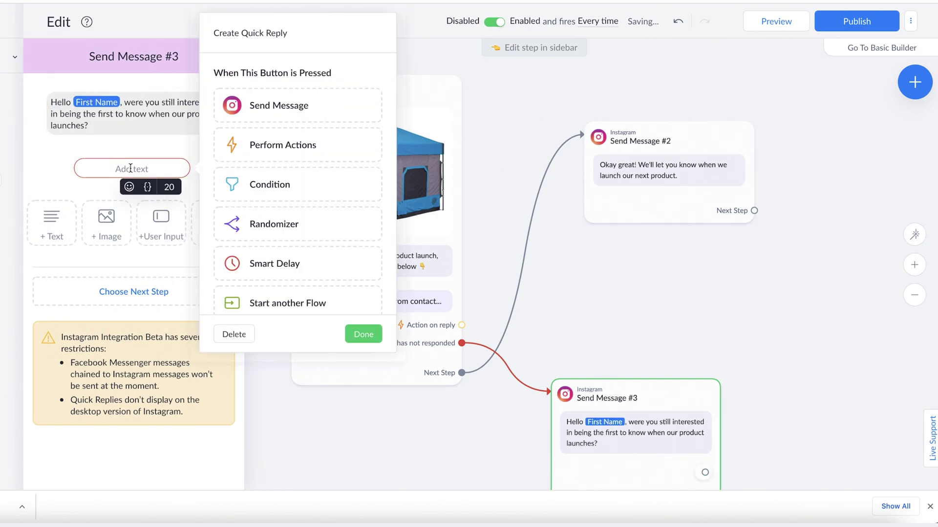
pyautogui.write('Yes I want to know!')
pyautogui.click(142, 195)
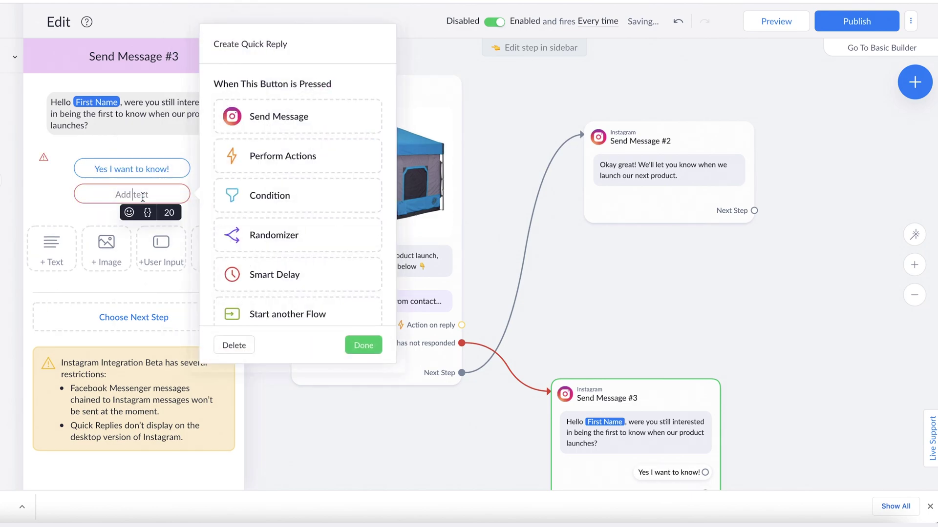
pyautogui.write('No thanks')
pyautogui.click(374, 347)
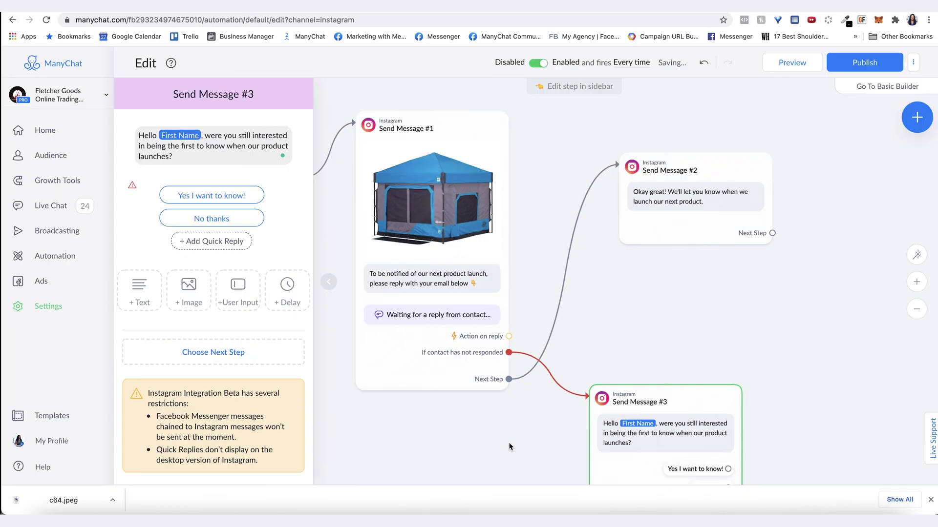
# Duplicate the email-request message and connect 'Yes I want to know!' to the copy.
pyautogui.scroll(-5, 456, 439)
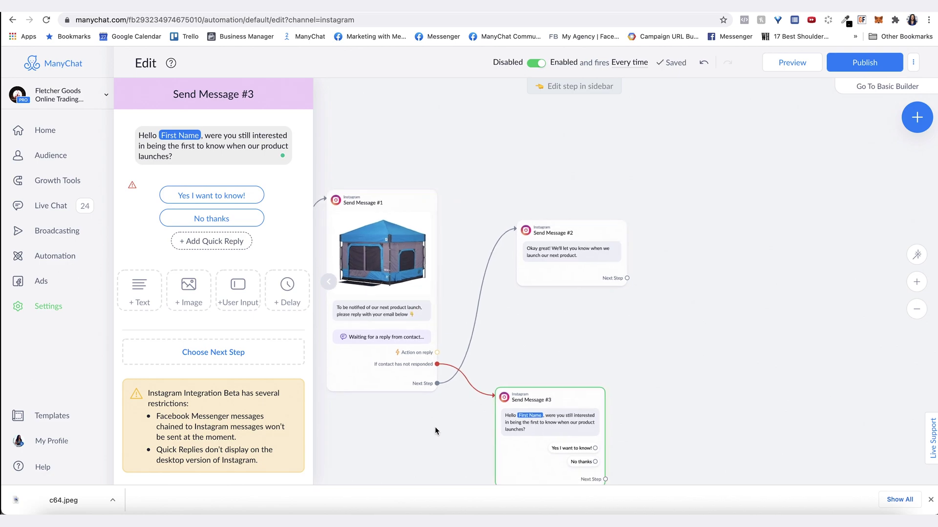
pyautogui.click(431, 427)
pyautogui.click(360, 163)
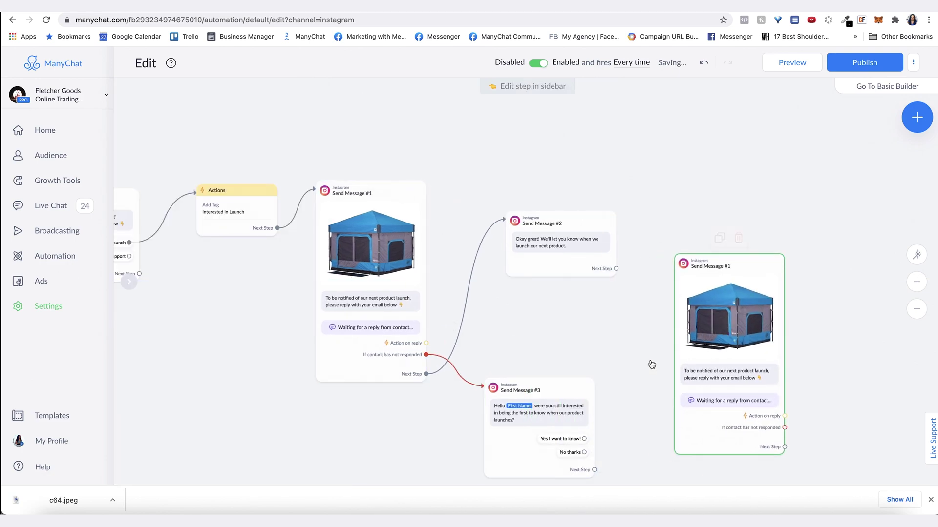
pyautogui.moveTo(584, 438); pyautogui.dragTo(707, 374)
pyautogui.click(707, 373)
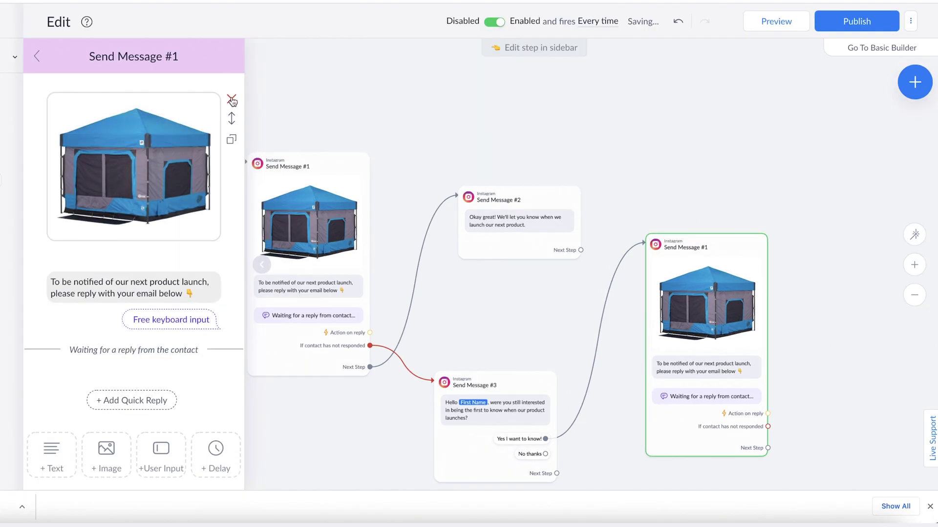
# Remove the copy's tent image, prepend 'Okay wonderful!', and branch a new step from No thanks.
pyautogui.click(299, 131)
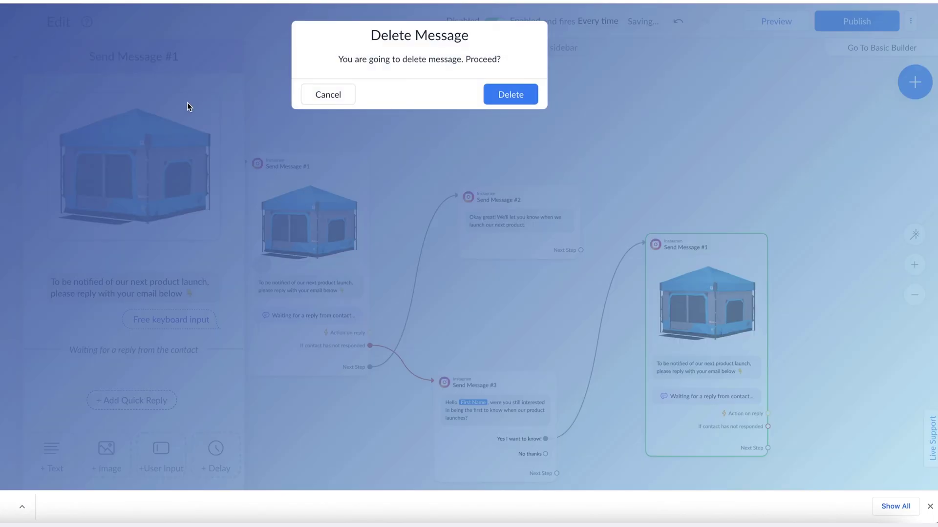
pyautogui.click(511, 93)
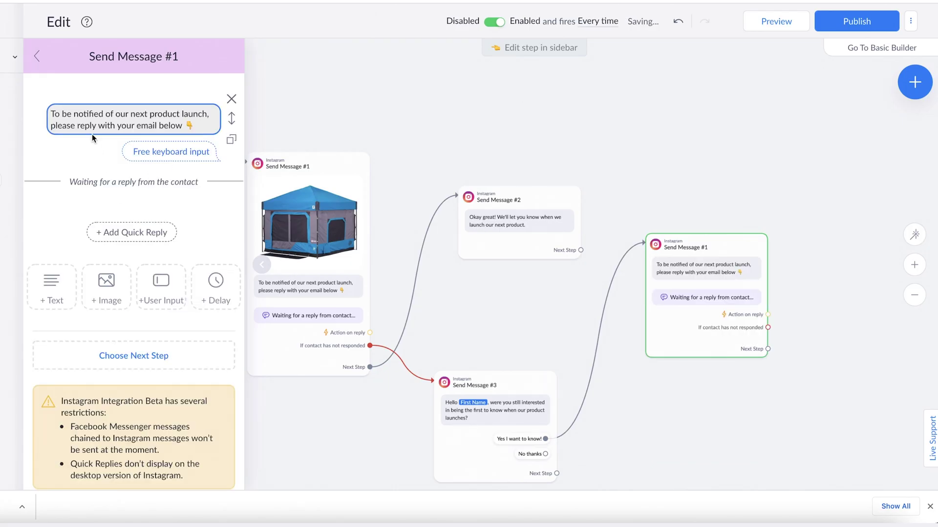
pyautogui.click(87, 113)
pyautogui.write('Okay wonderful!')
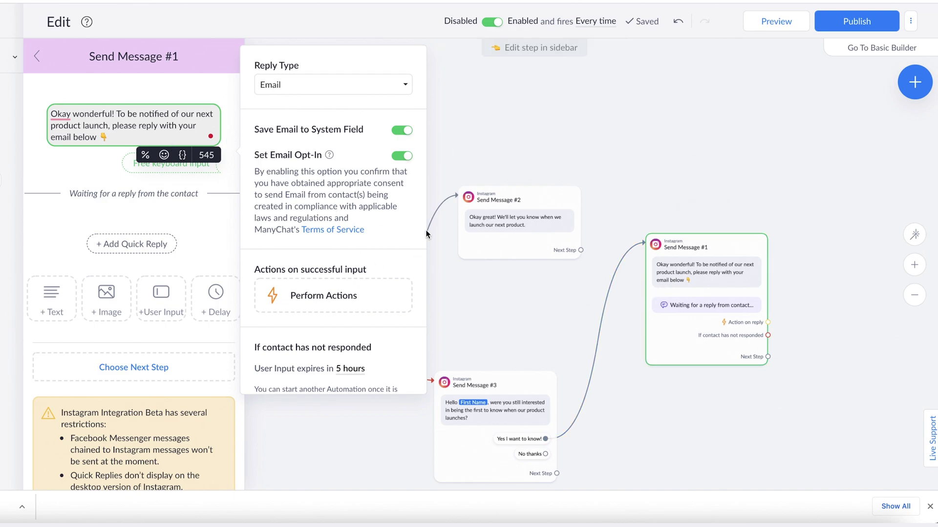
pyautogui.moveTo(713, 362); pyautogui.dragTo(682, 397)
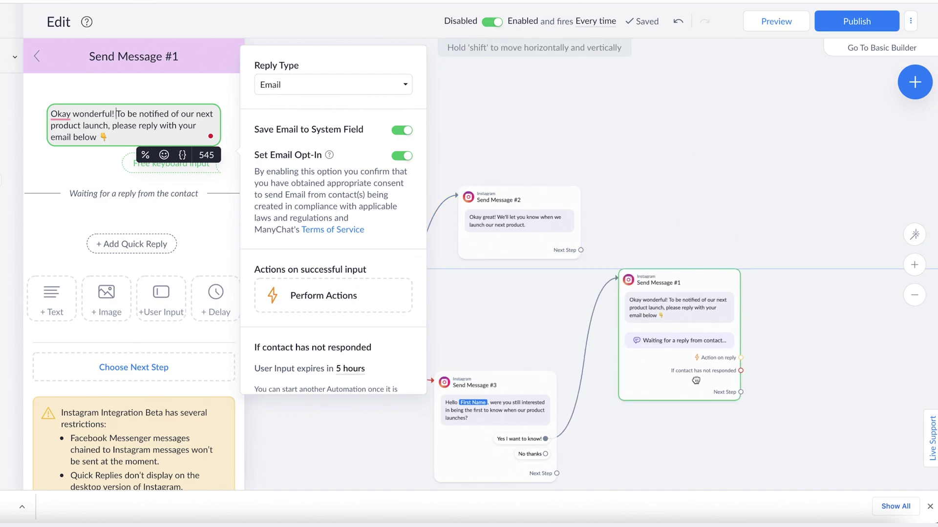
pyautogui.moveTo(610, 439); pyautogui.dragTo(606, 310)
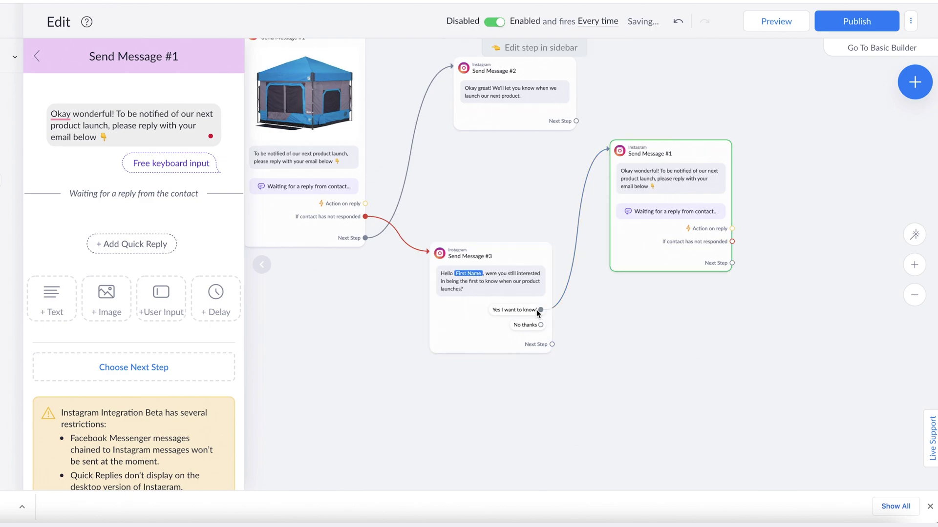
pyautogui.moveTo(541, 325); pyautogui.dragTo(582, 332)
# Make Send Message #4 say 'No worries! Let us know how we can help!' and link the Okay wonderful! message to Send Message #2.
pyautogui.click(631, 198)
pyautogui.write('No worries! Let us know how we ')
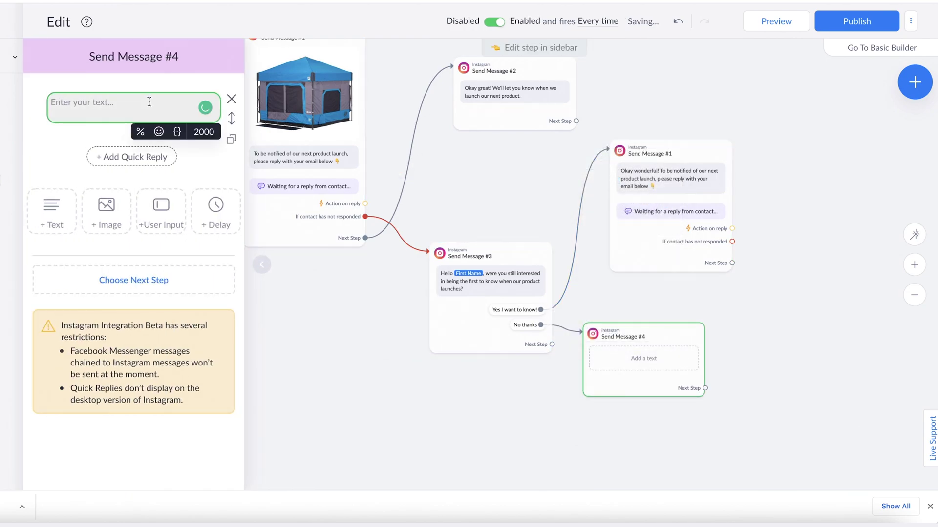
pyautogui.write('can help!')
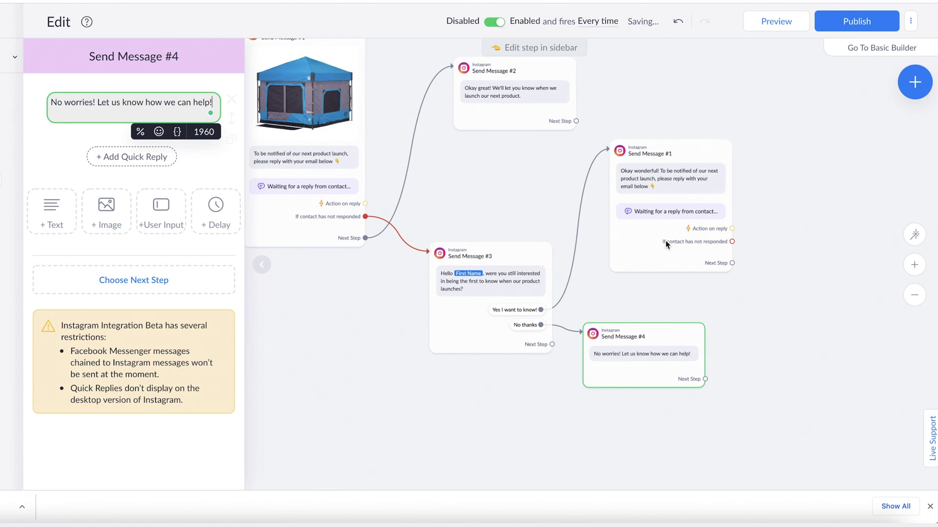
pyautogui.click(730, 256)
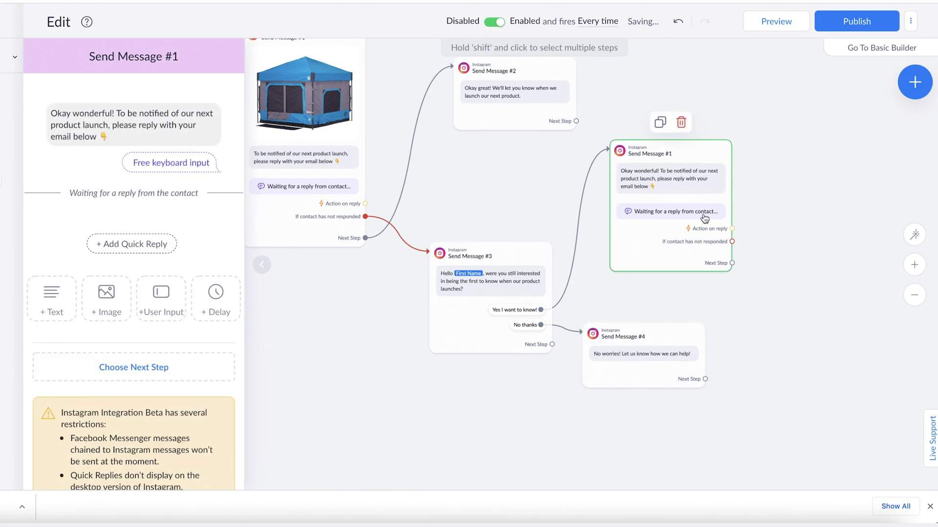
pyautogui.click(732, 264)
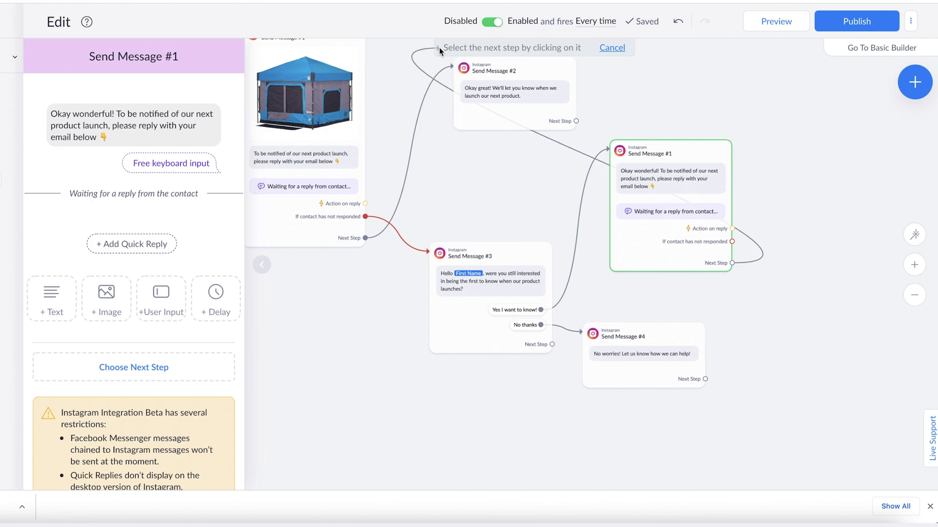
pyautogui.click(475, 73)
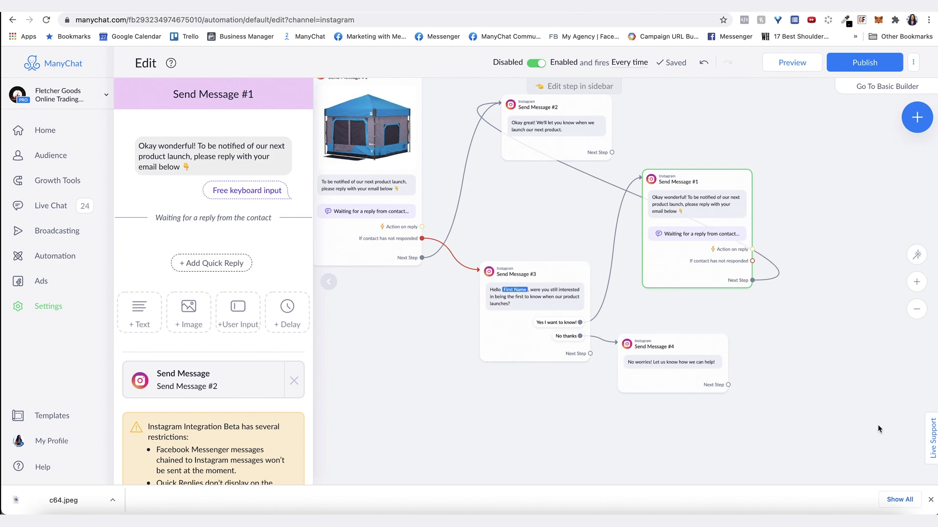
# Close the step editor and spread out the Actions and Send Message #1 steps to make room.
pyautogui.click(436, 292)
pyautogui.moveTo(353, 305); pyautogui.dragTo(479, 452)
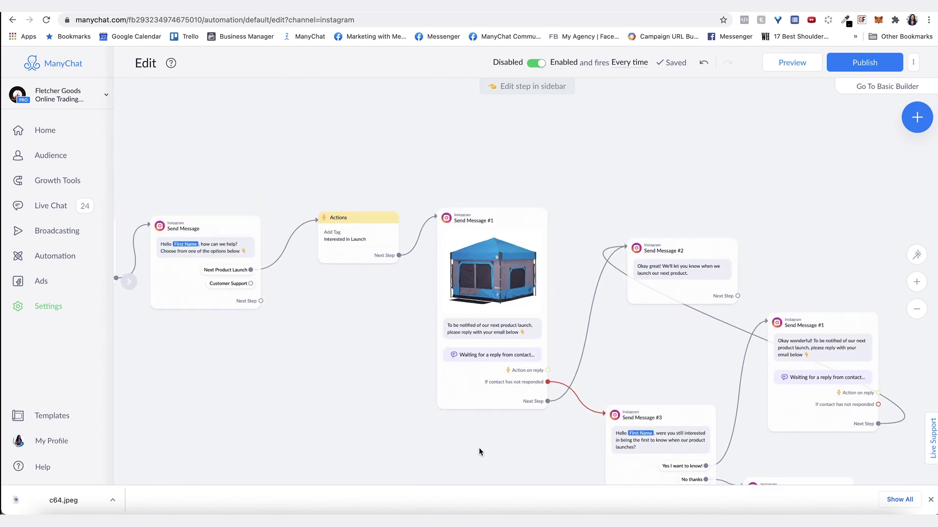
pyautogui.moveTo(349, 237); pyautogui.dragTo(297, 230)
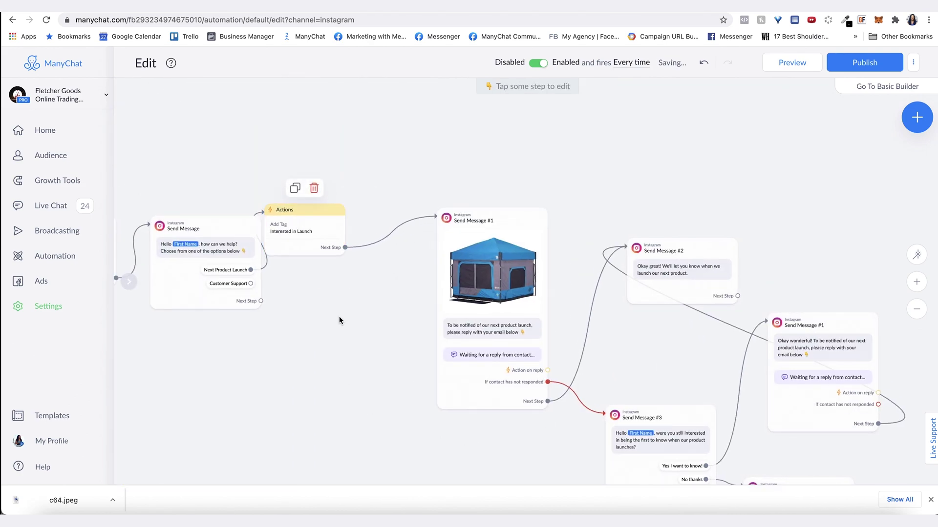
pyautogui.moveTo(339, 316); pyautogui.dragTo(390, 343)
pyautogui.moveTo(523, 313); pyautogui.dragTo(568, 282)
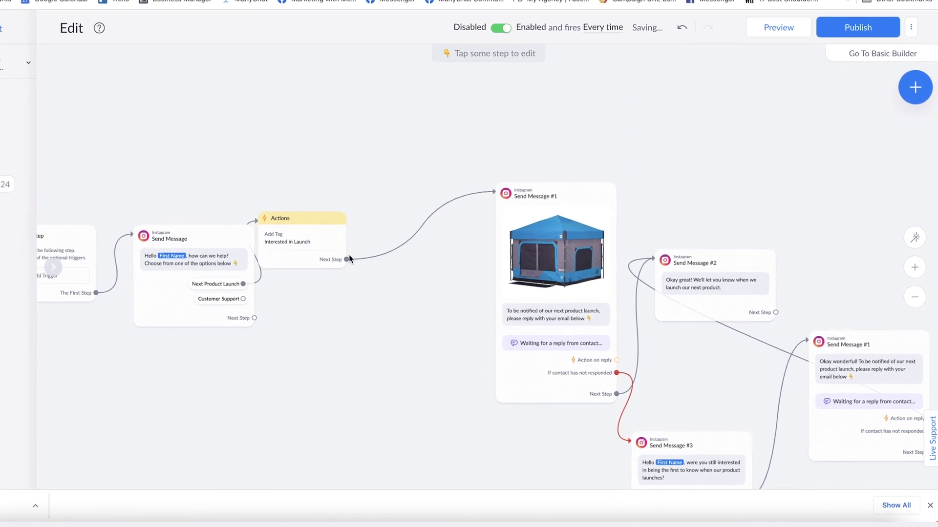
# Insert a 50/50 A/B Randomizer after the tag action and link its B path to Send Message #1.
pyautogui.click(396, 275)
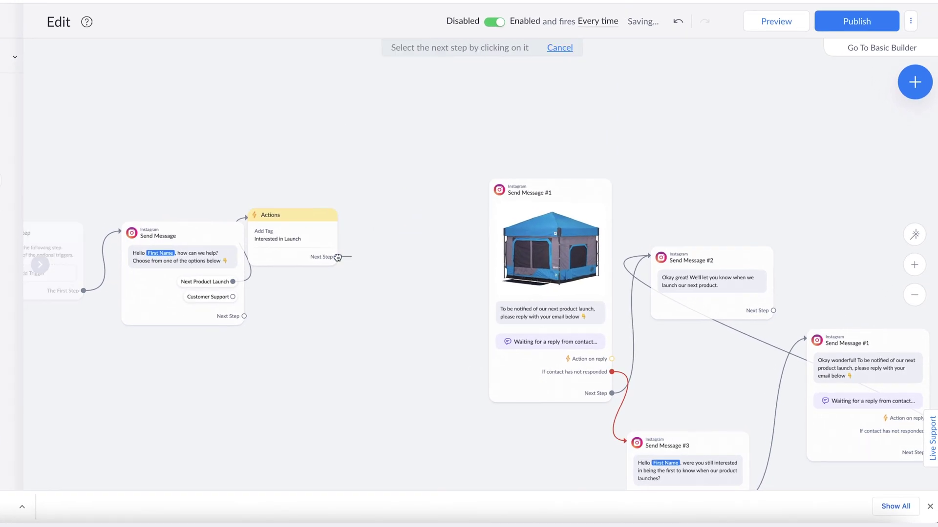
pyautogui.moveTo(337, 258); pyautogui.dragTo(378, 204)
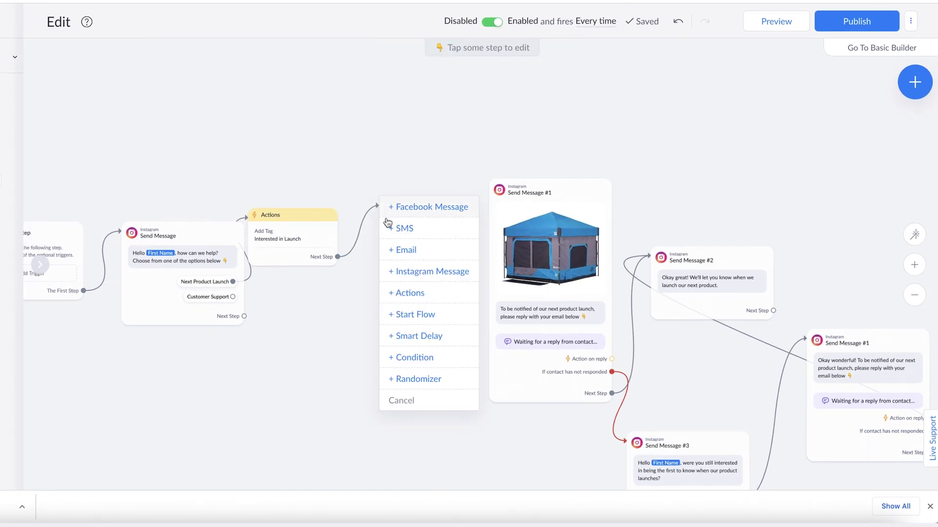
pyautogui.click(411, 379)
pyautogui.moveTo(440, 240)
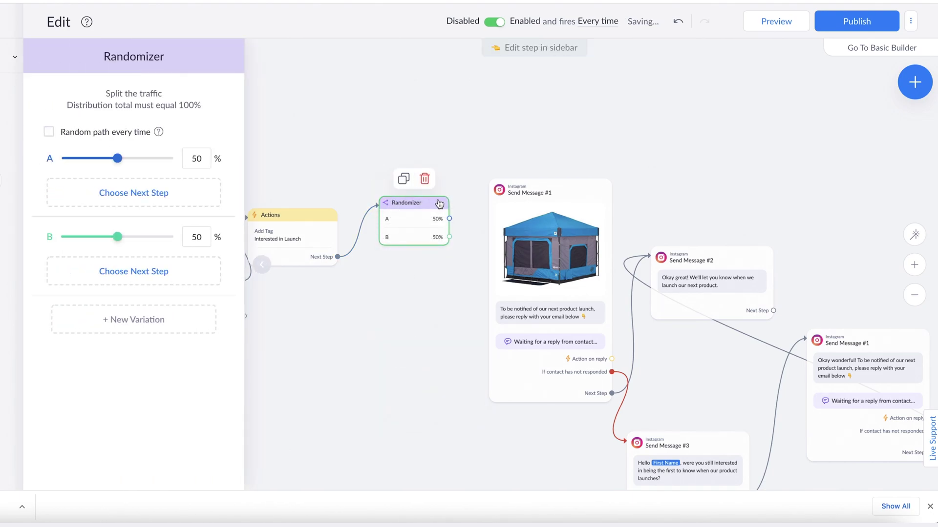
pyautogui.click(449, 237)
pyautogui.click(498, 222)
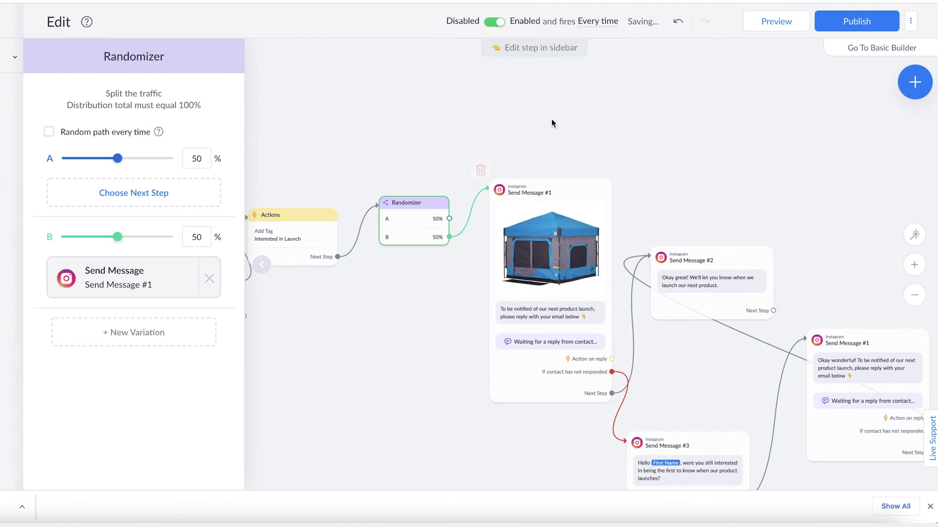
pyautogui.moveTo(661, 131); pyautogui.dragTo(643, 237)
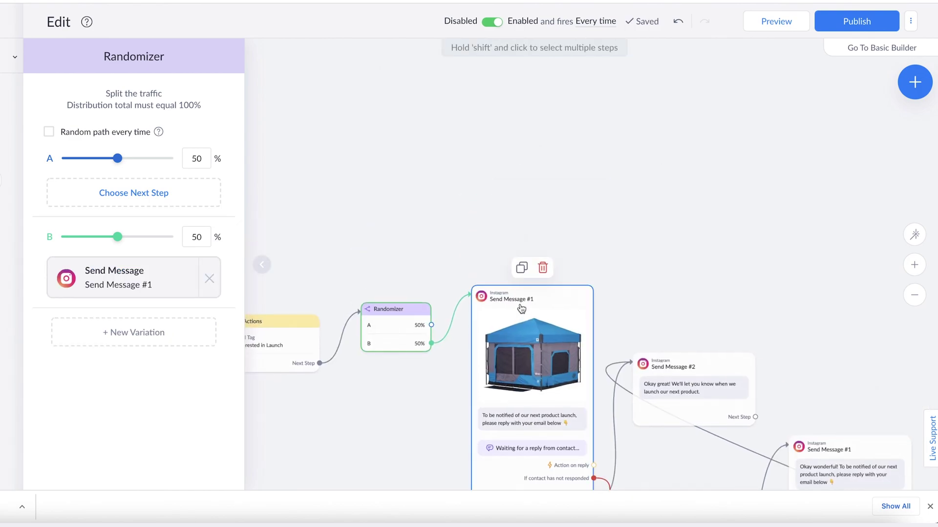
# Duplicate Send Message #1, place the copy above, and link Randomizer path A to it.
pyautogui.click(519, 263)
pyautogui.moveTo(675, 335); pyautogui.dragTo(550, 123)
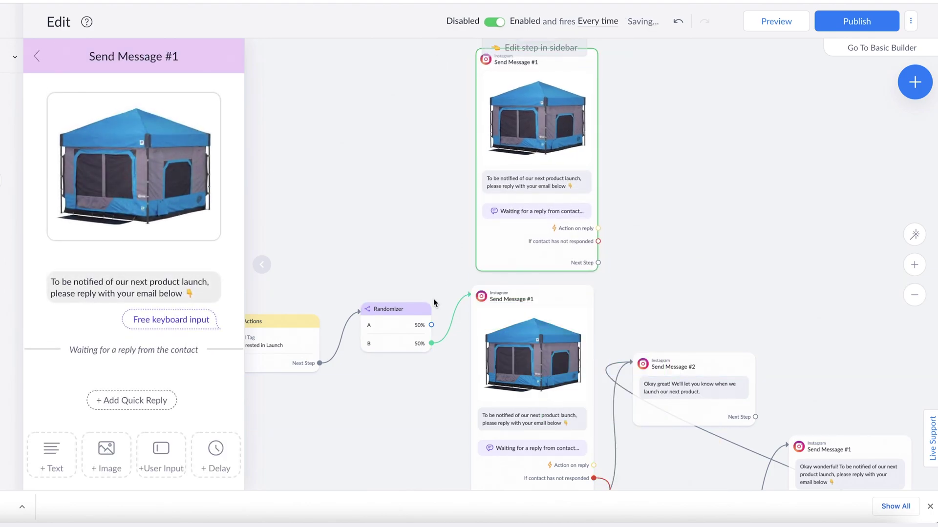
pyautogui.click(431, 325)
pyautogui.click(488, 128)
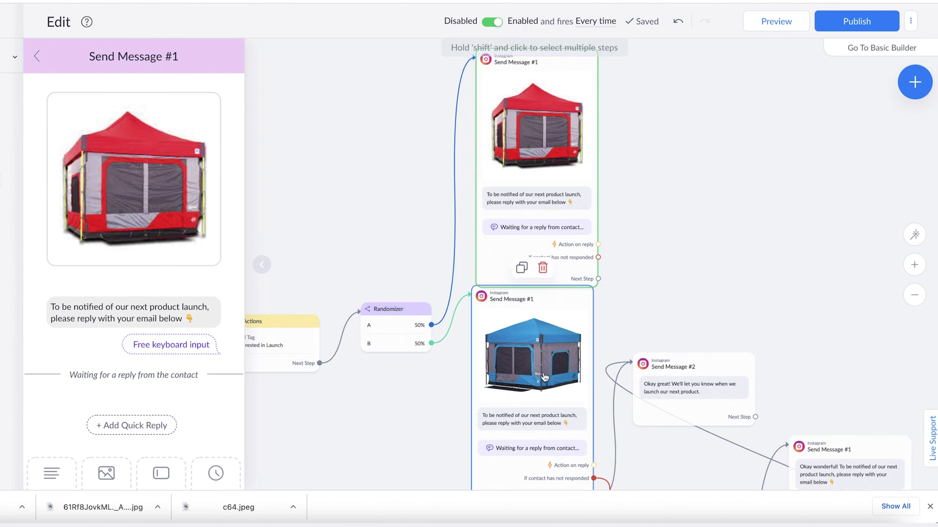
# Check the copied red-tent message's text and email reply settings, then close its editor.
pyautogui.scroll(-3, 412, 412)
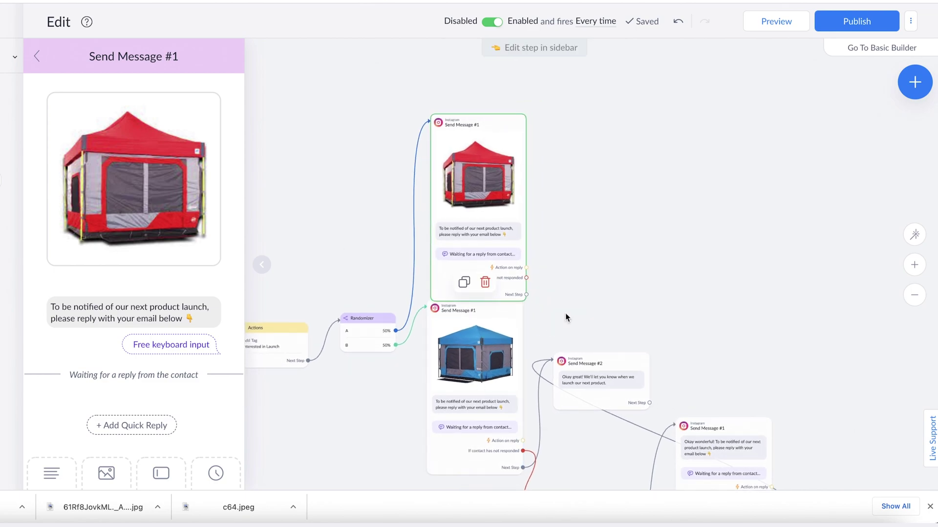
pyautogui.moveTo(610, 271); pyautogui.dragTo(541, 191)
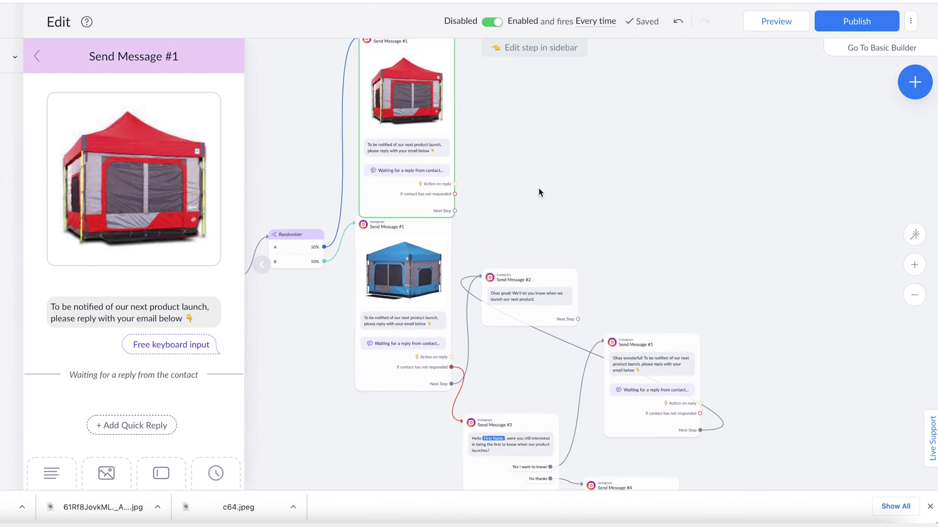
pyautogui.click(147, 317)
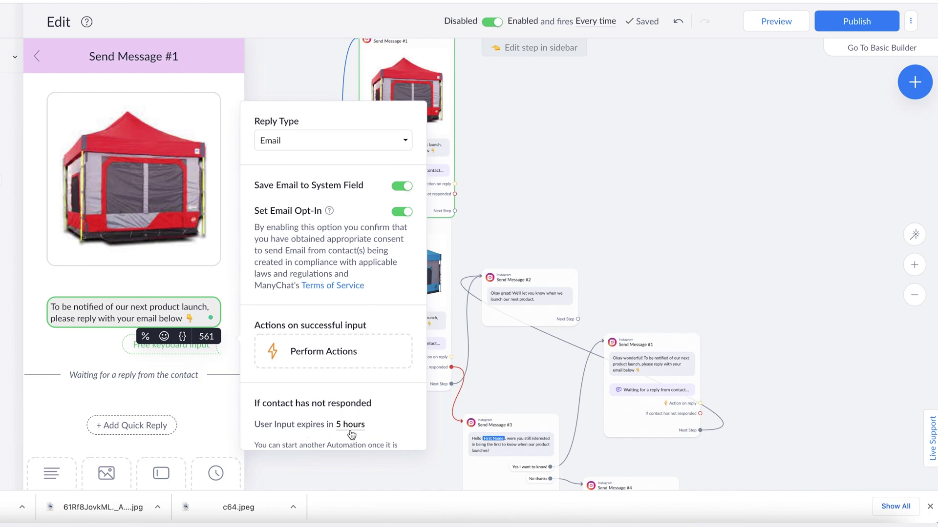
pyautogui.click(513, 192)
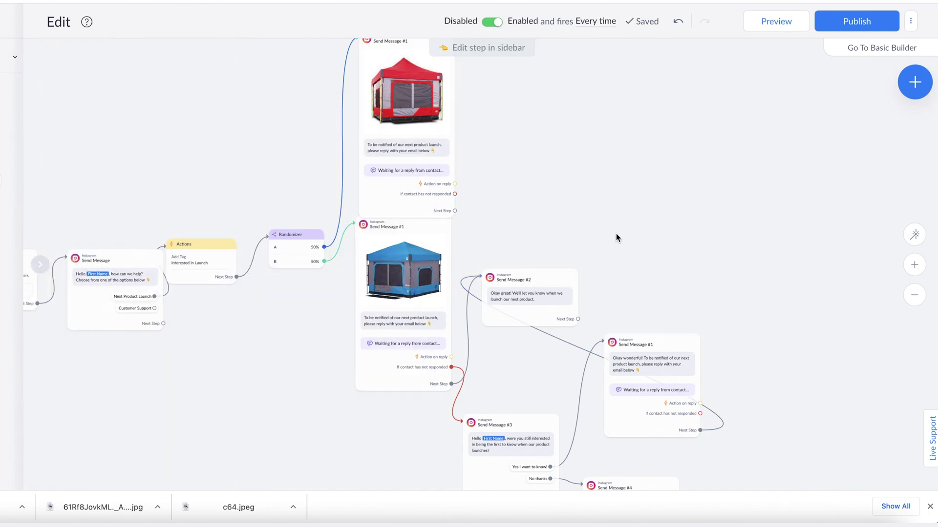
pyautogui.moveTo(576, 156); pyautogui.dragTo(566, 196)
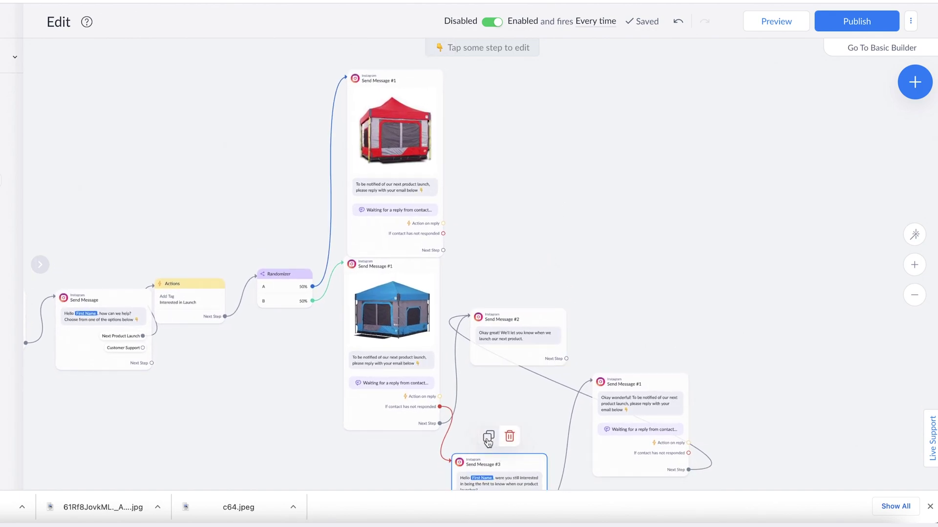
# Duplicate Send Message #3 and attach it to the red tent message's no-response path.
pyautogui.click(487, 441)
pyautogui.click(443, 233)
pyautogui.click(491, 270)
pyautogui.moveTo(564, 324); pyautogui.dragTo(546, 230)
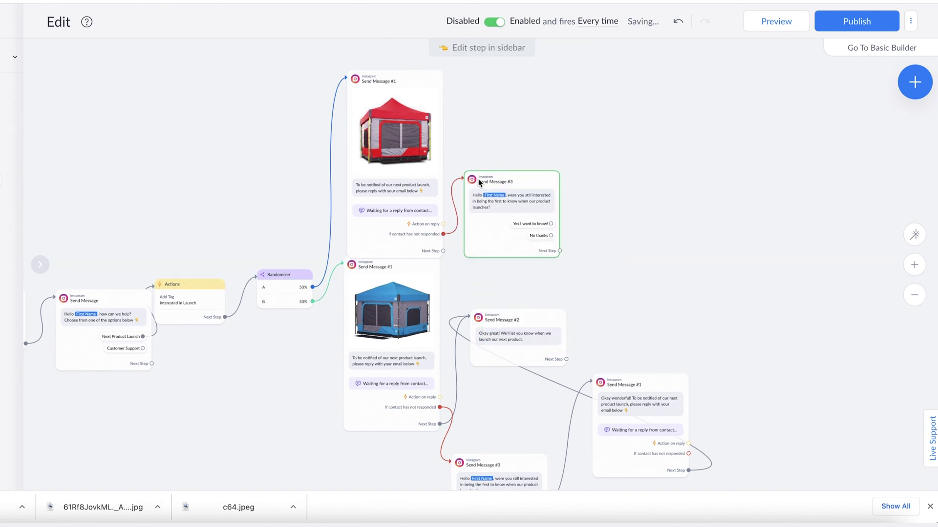
# Route the copy's 'Yes I want to know!' answer to Send Message #1 and begin linking No thanks.
pyautogui.click(551, 223)
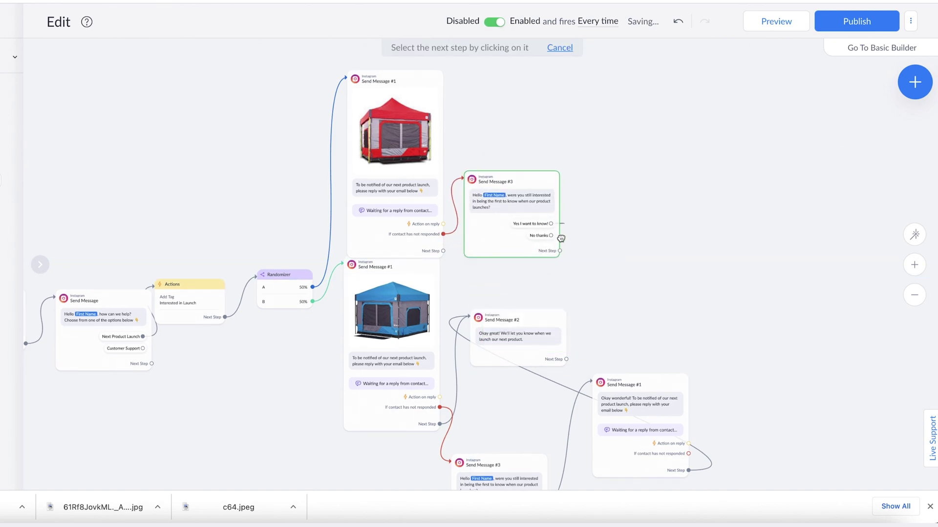
pyautogui.click(613, 385)
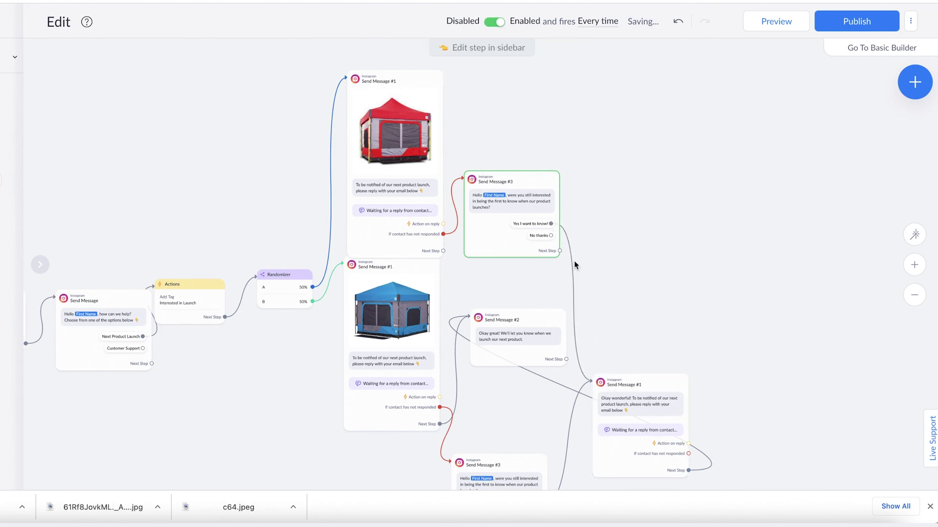
pyautogui.scroll(-1, 658, 298)
pyautogui.scroll(-1, 657, 299)
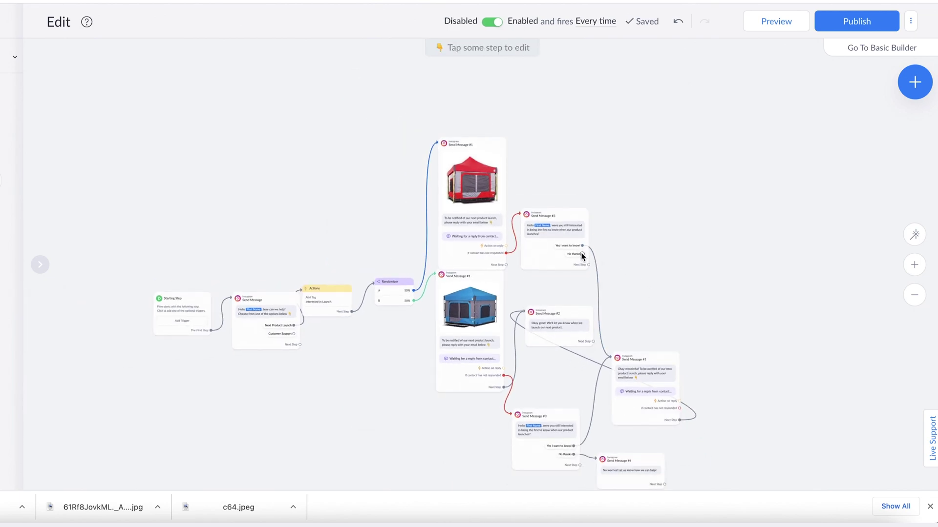
pyautogui.click(583, 254)
pyautogui.click(601, 457)
pyautogui.moveTo(283, 333)
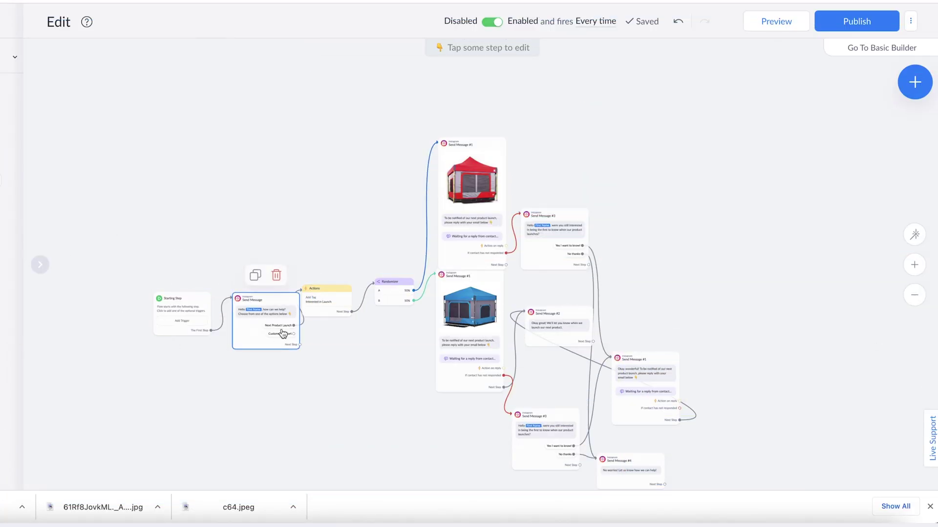
pyautogui.scroll(5, 282, 334)
pyautogui.moveTo(409, 420); pyautogui.dragTo(461, 239)
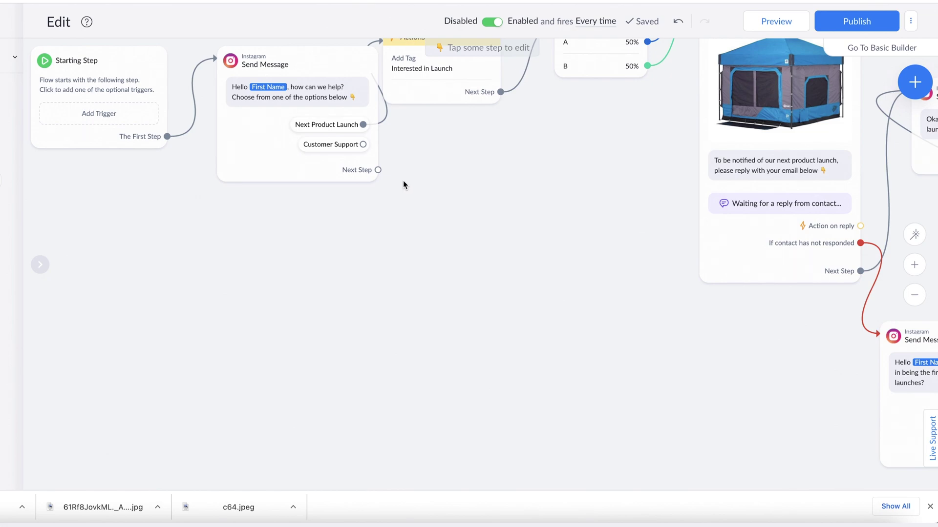
# Add a Condition after Customer Support requiring the VIP Customer tag.
pyautogui.click(363, 145)
pyautogui.click(253, 268)
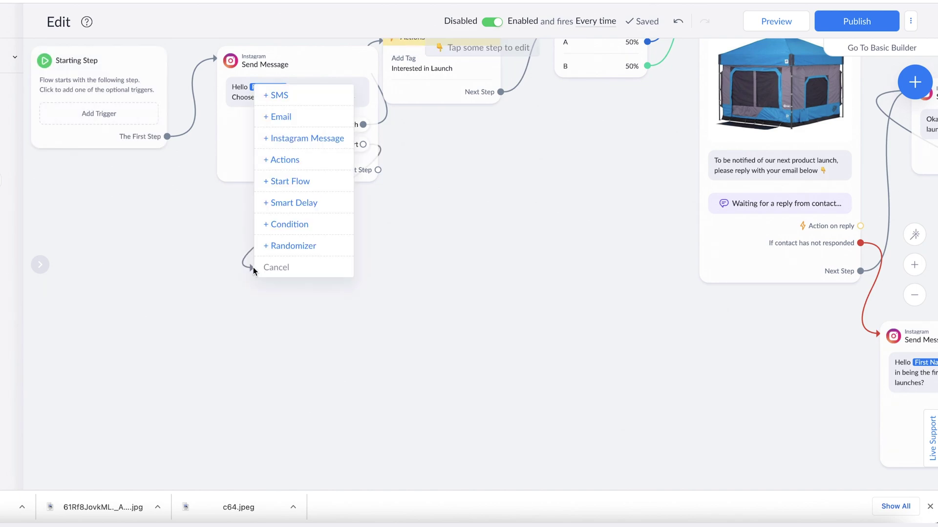
pyautogui.click(305, 226)
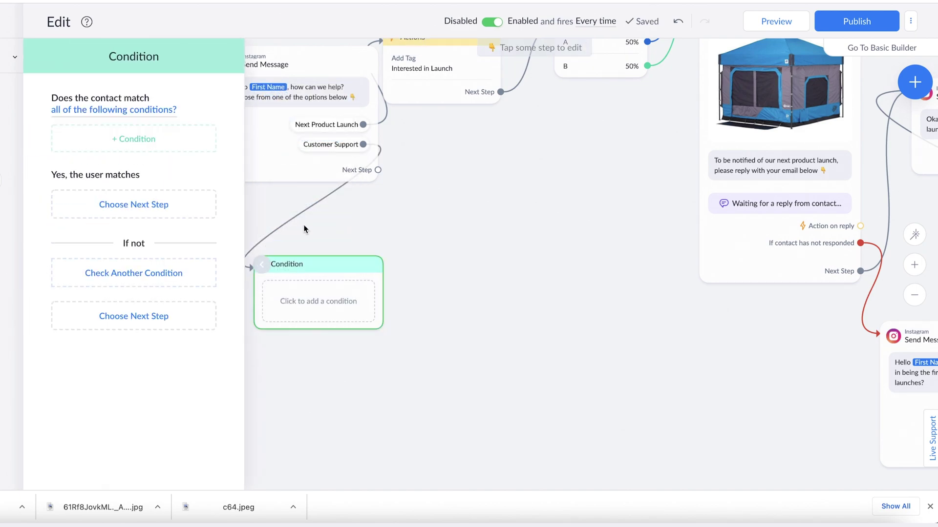
pyautogui.click(115, 141)
pyautogui.click(83, 184)
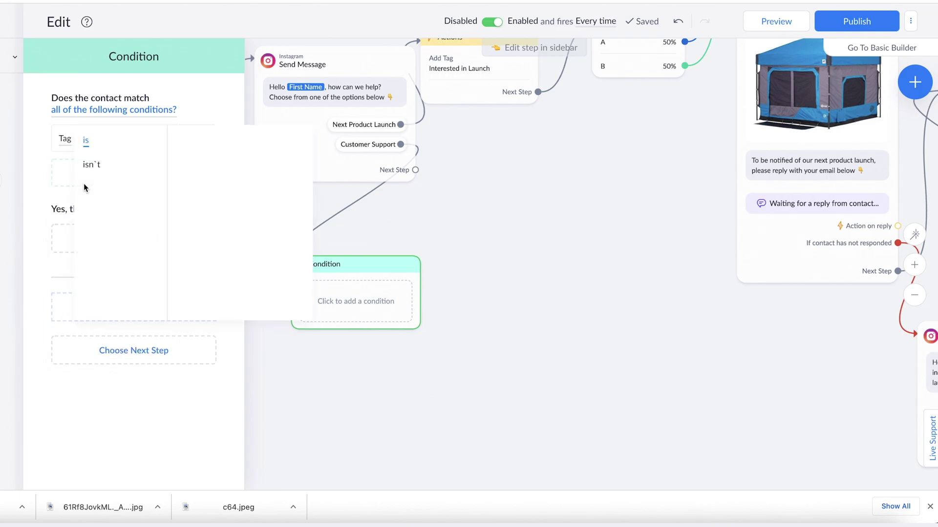
pyautogui.click(217, 165)
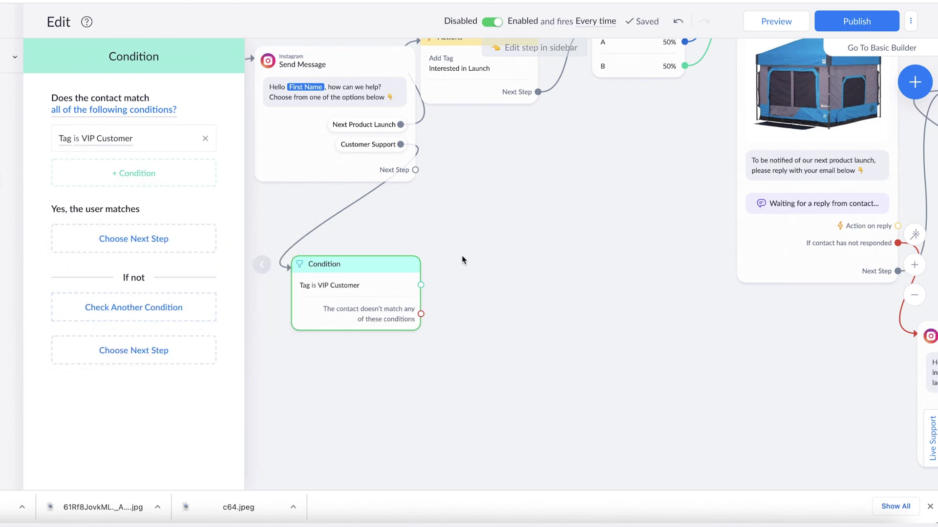
# Add a new Instagram message, Send Message #5, on the condition's match path.
pyautogui.click(422, 284)
pyautogui.click(512, 185)
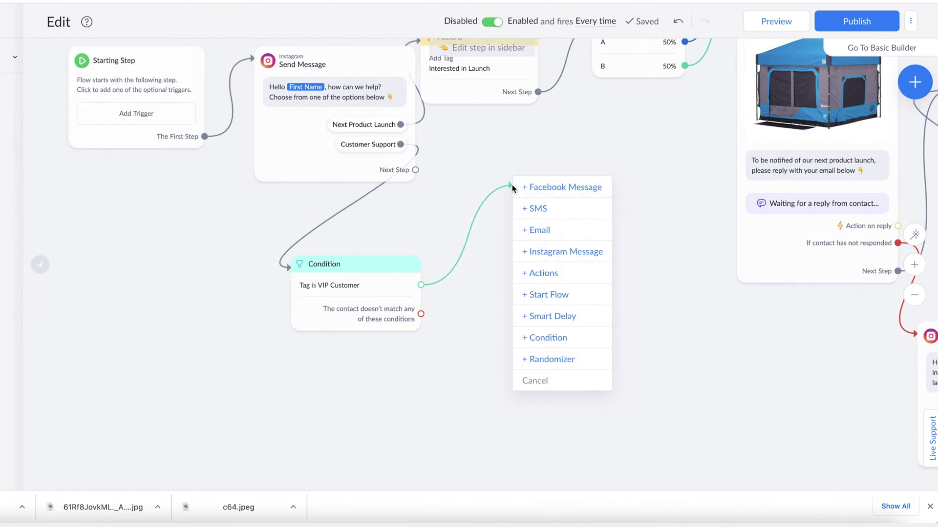
pyautogui.click(539, 251)
# Write 'Hello our favorite VIP customer!' in Send Message #5 and add a message for non-matching contacts.
pyautogui.click(118, 102)
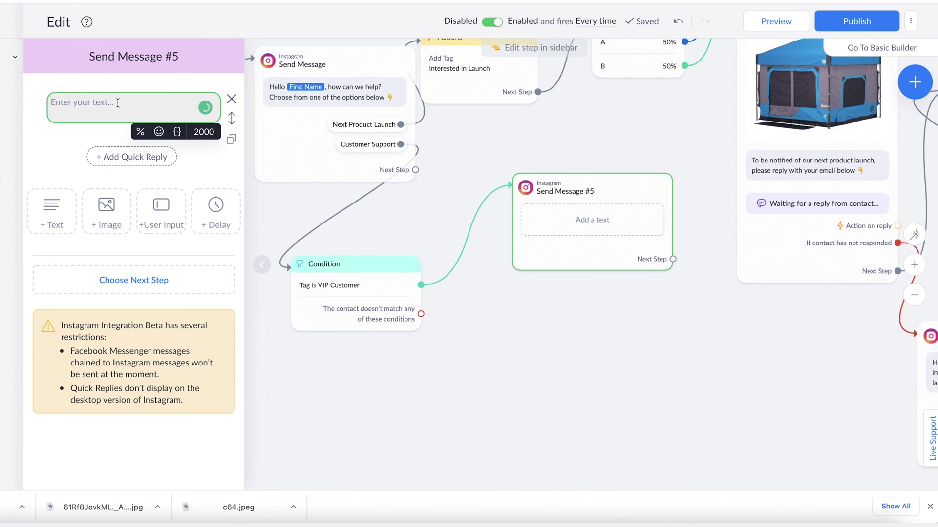
pyautogui.write('Hello our favoit')
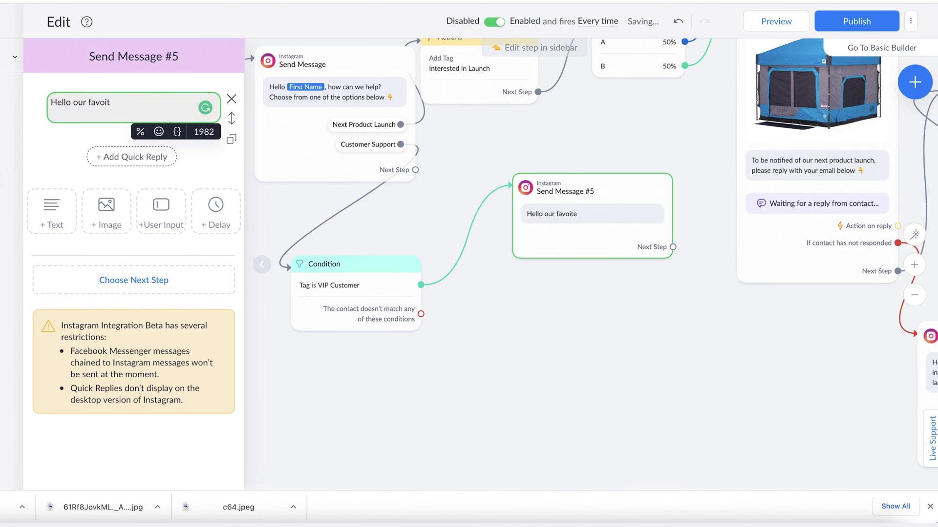
pyautogui.write('e ite VIP customer!')
pyautogui.moveTo(421, 314); pyautogui.dragTo(471, 374)
pyautogui.click(513, 243)
pyautogui.moveTo(334, 291)
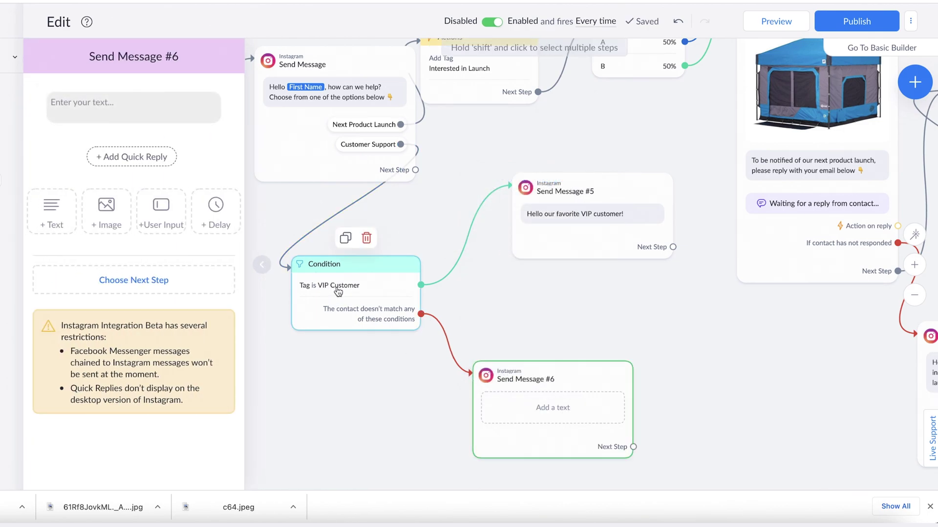
# Give the non-VIP Send Message #6 the text 'Hello, how can we help?'.
pyautogui.click(122, 94)
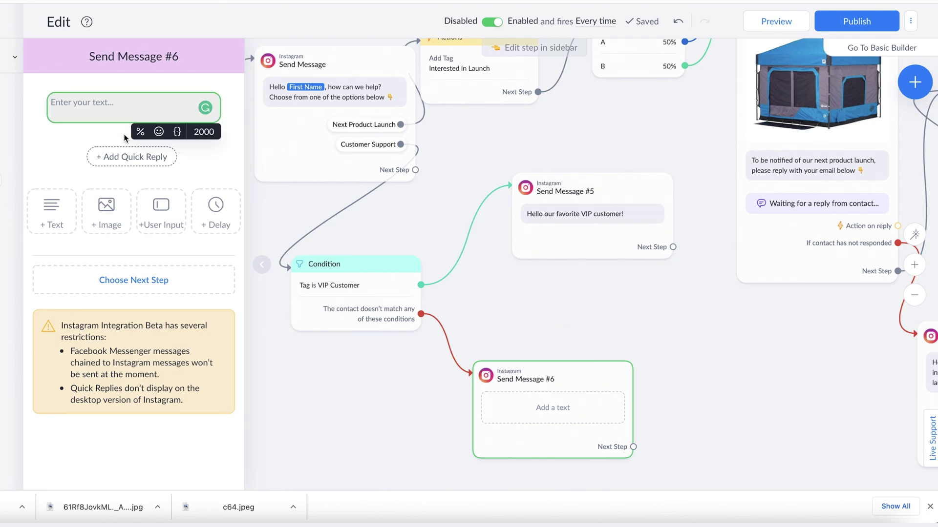
pyautogui.write('Hello, how can we help?')
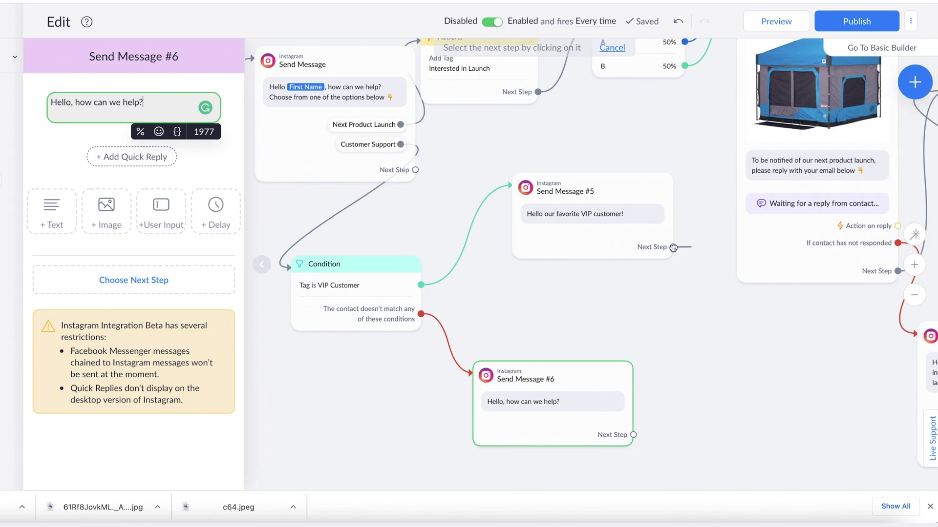
pyautogui.moveTo(673, 247); pyautogui.dragTo(672, 311)
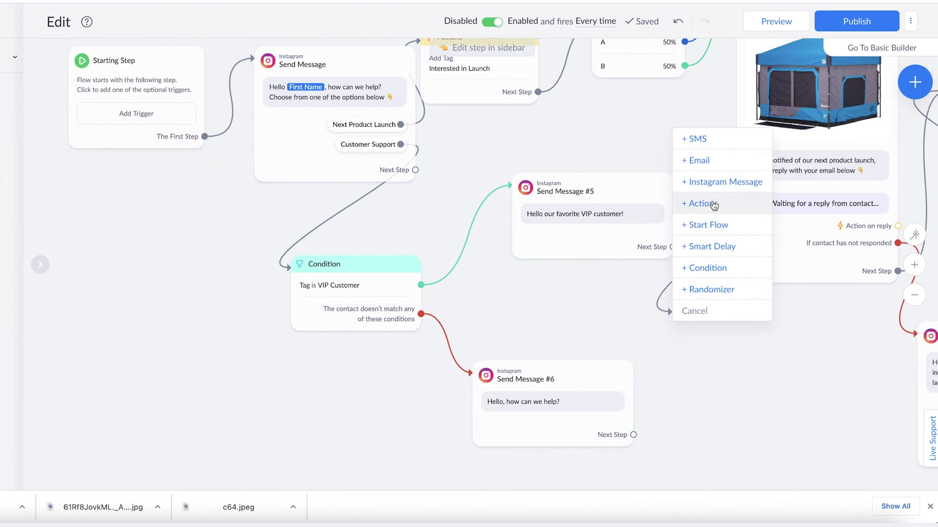
# Add an Actions #1 step marking the conversation Open after Send Message #5, and connect Send Message #6 to it.
pyautogui.click(714, 208)
pyautogui.click(147, 103)
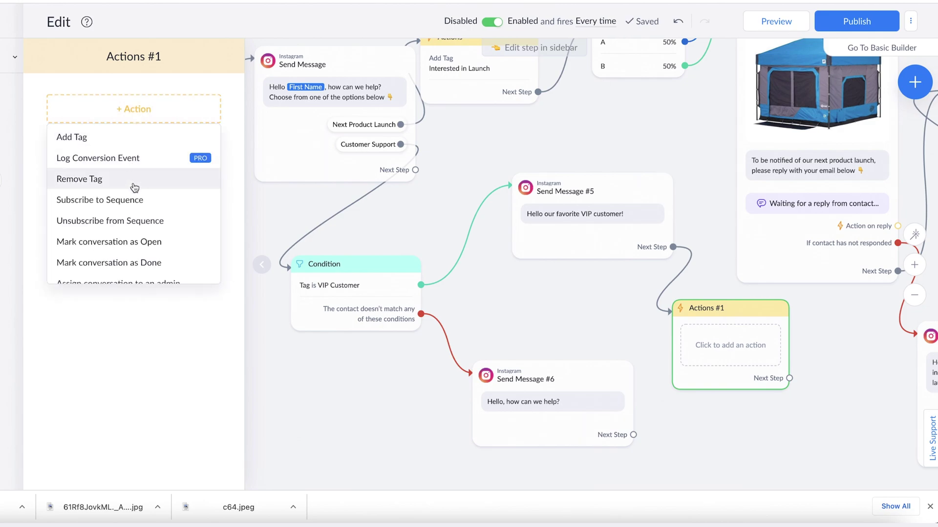
pyautogui.scroll(-1, 117, 186)
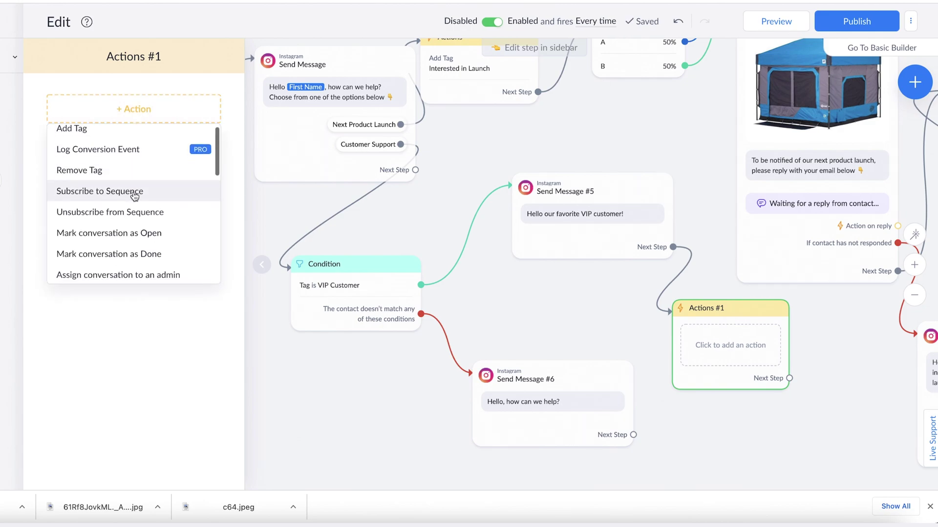
pyautogui.click(146, 234)
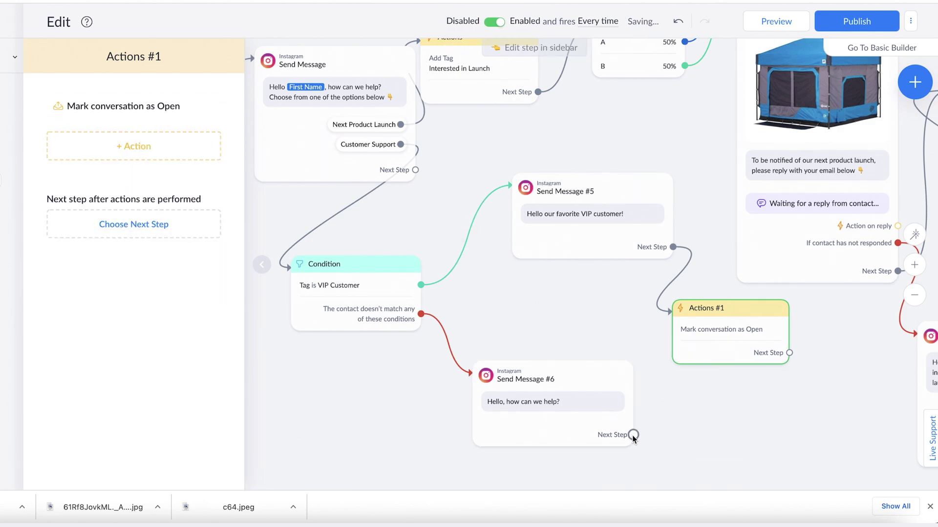
pyautogui.click(632, 435)
pyautogui.click(694, 340)
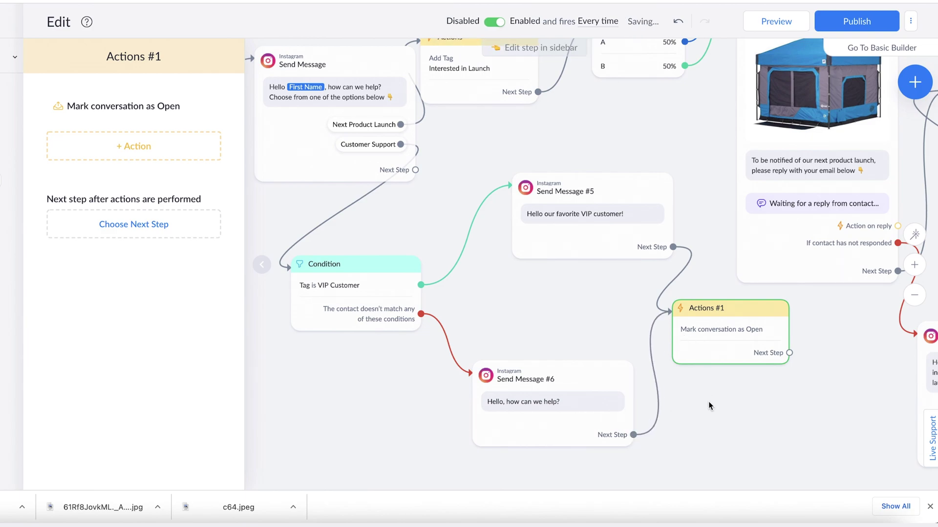